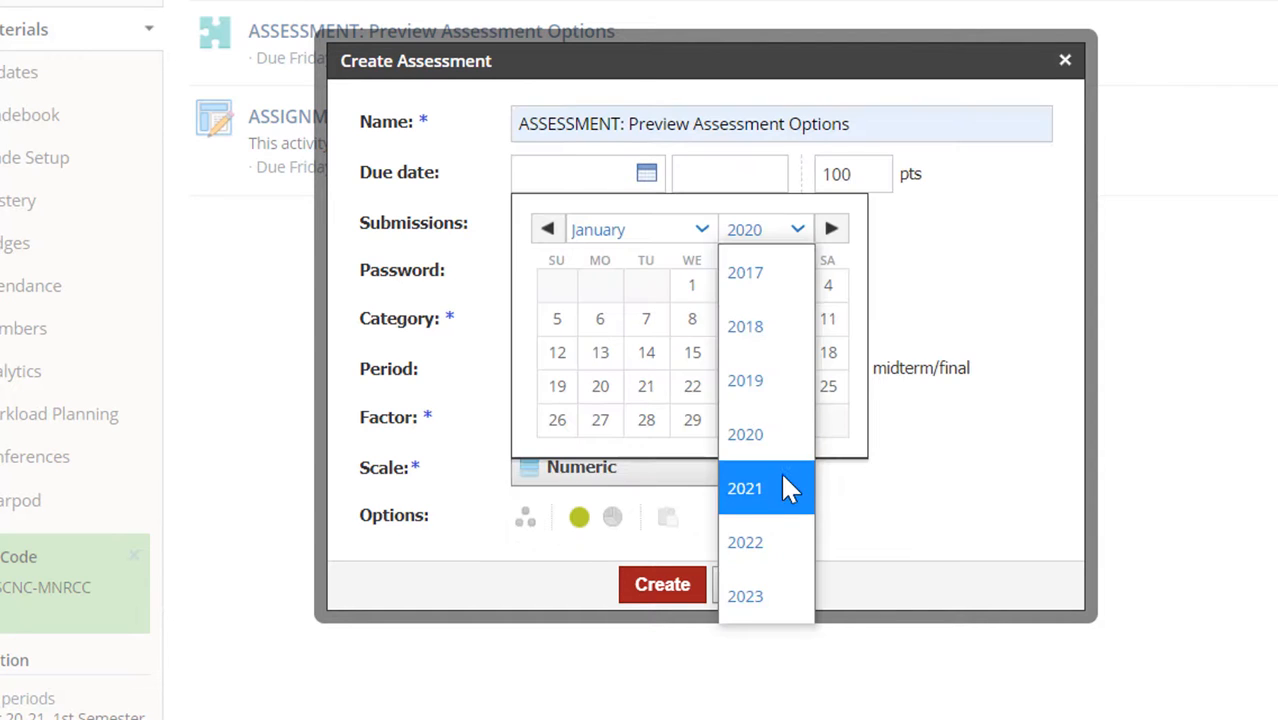
- Set the new assessment's due date to 1/14/21 and its submissions to Enable
left_click(785, 486)
left_click(727, 352)
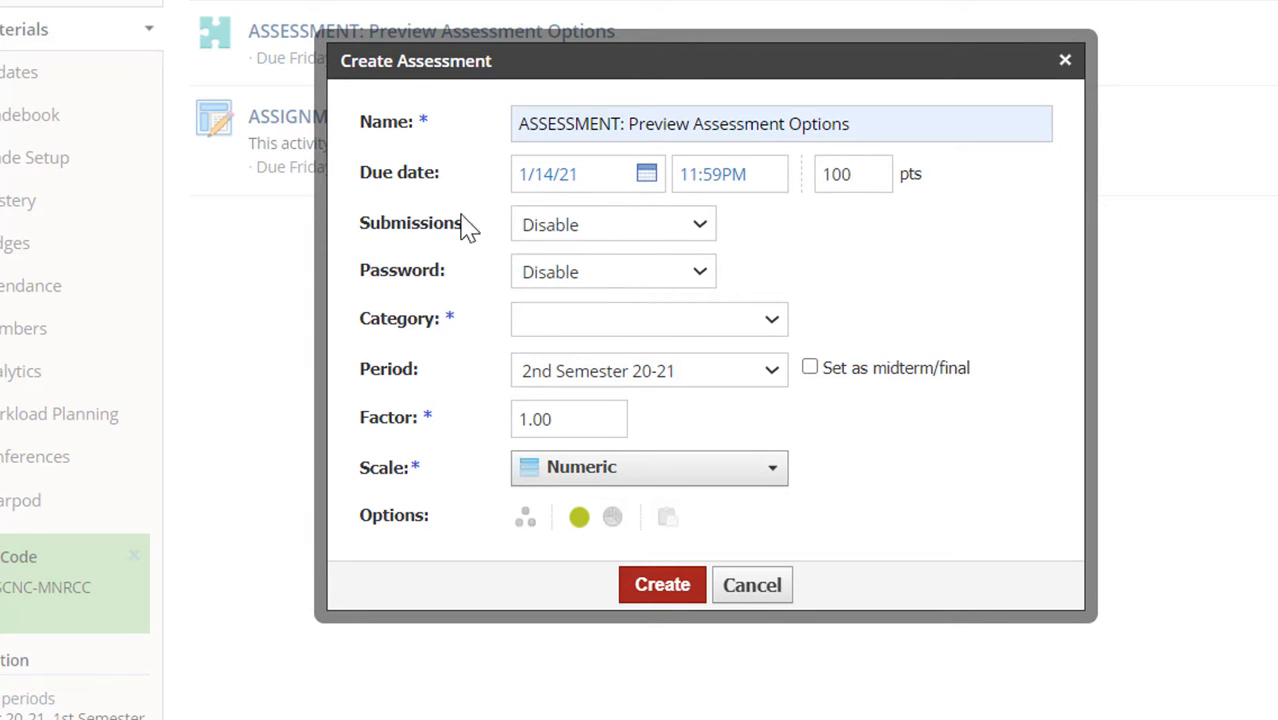
left_click(592, 238)
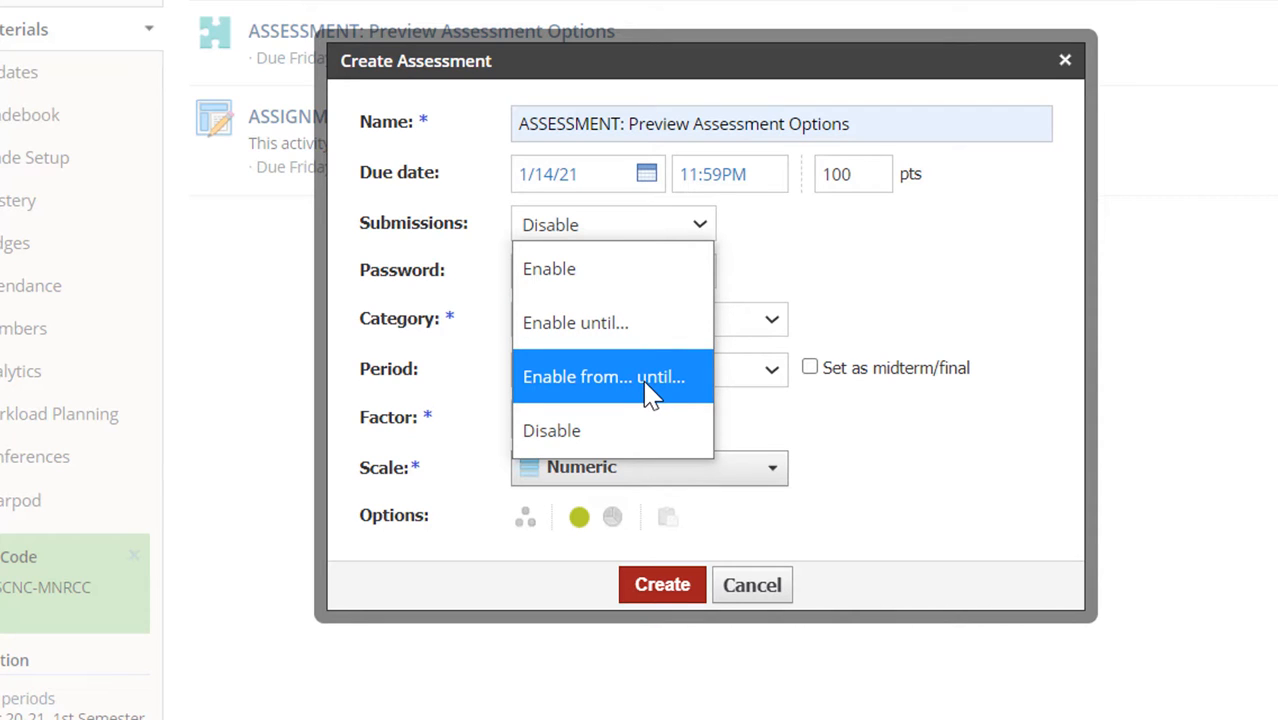
left_click(583, 285)
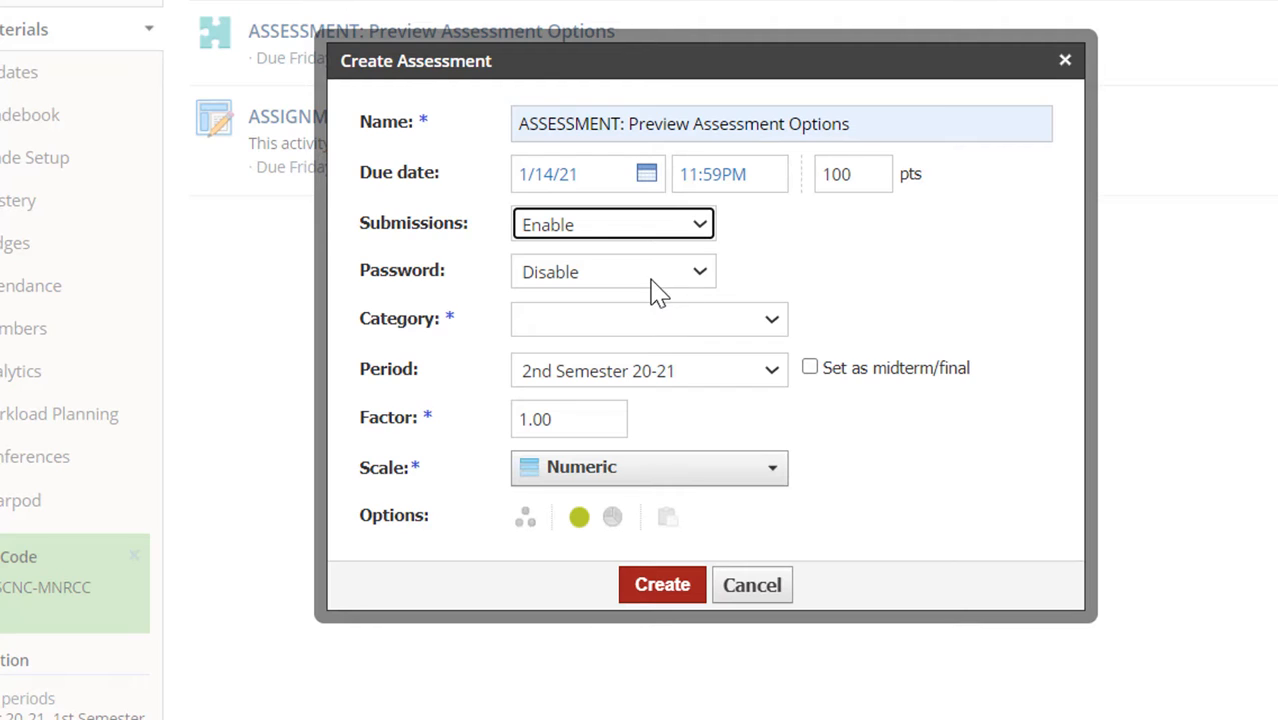
- Assign the assessment to the Test category with the Numeric scale and create it
left_click(718, 322)
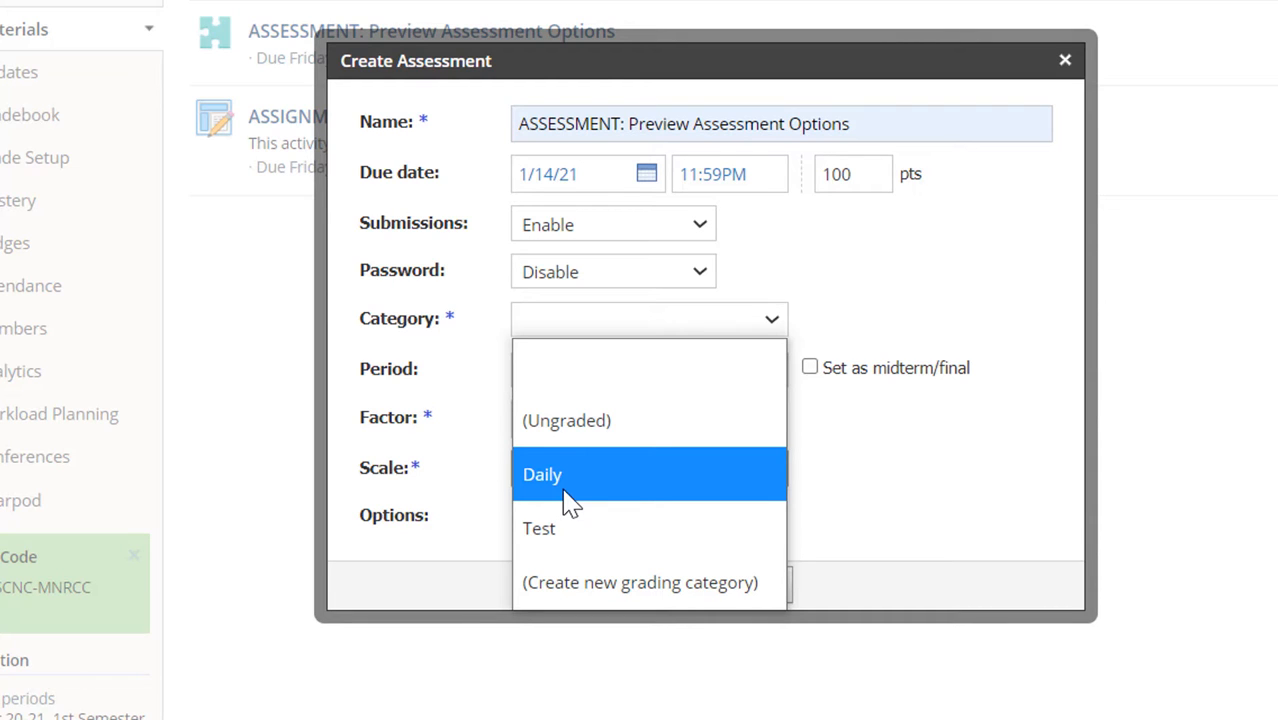
left_click(556, 530)
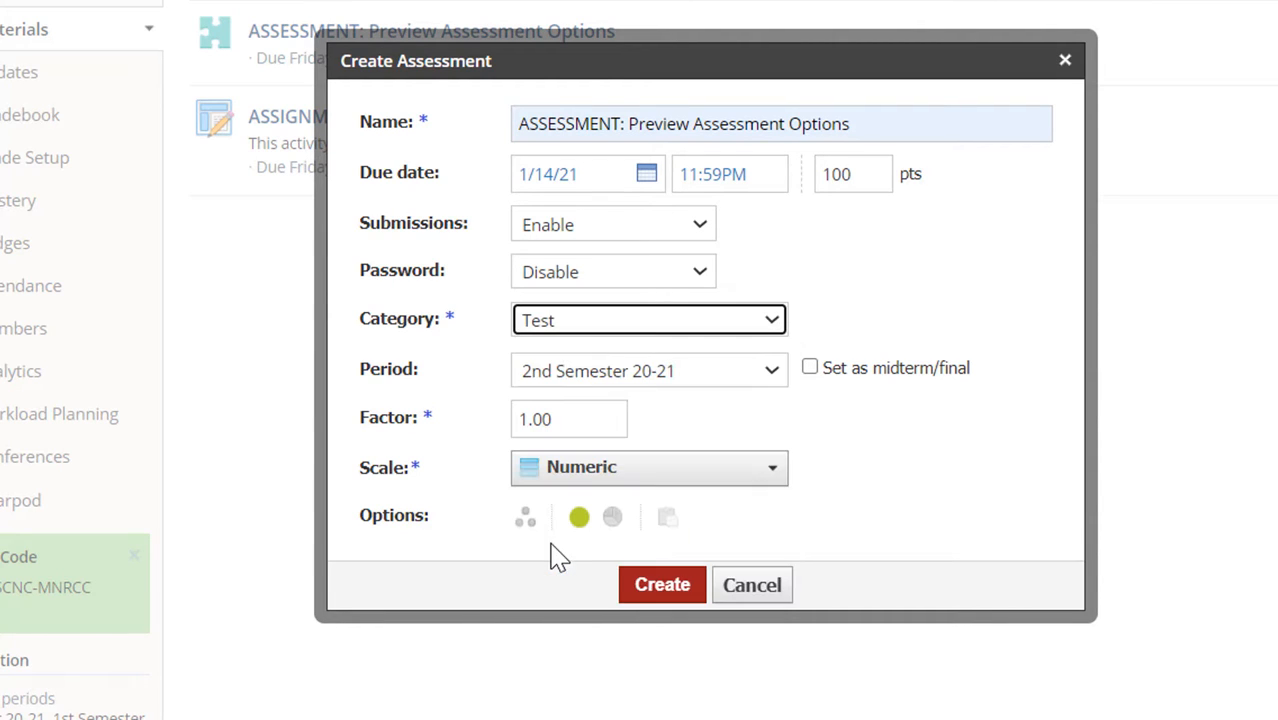
scroll(747, 455, "down", 1)
left_click(755, 418)
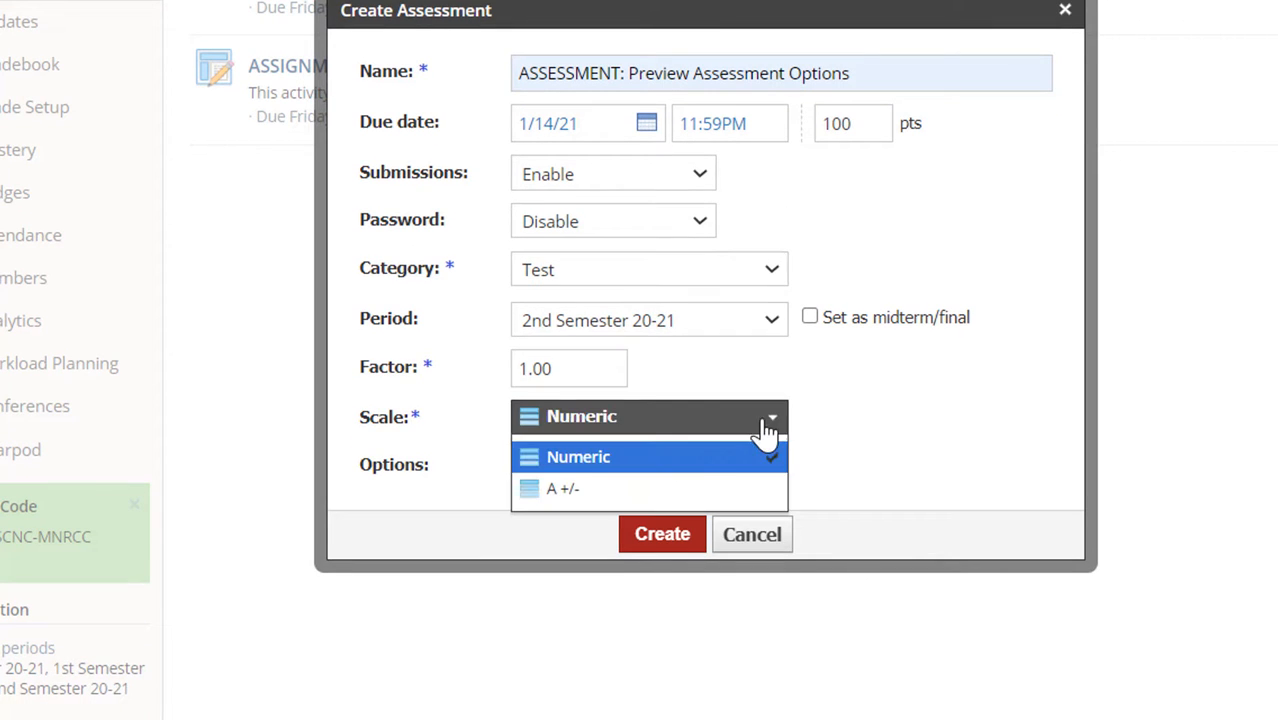
left_click(607, 462)
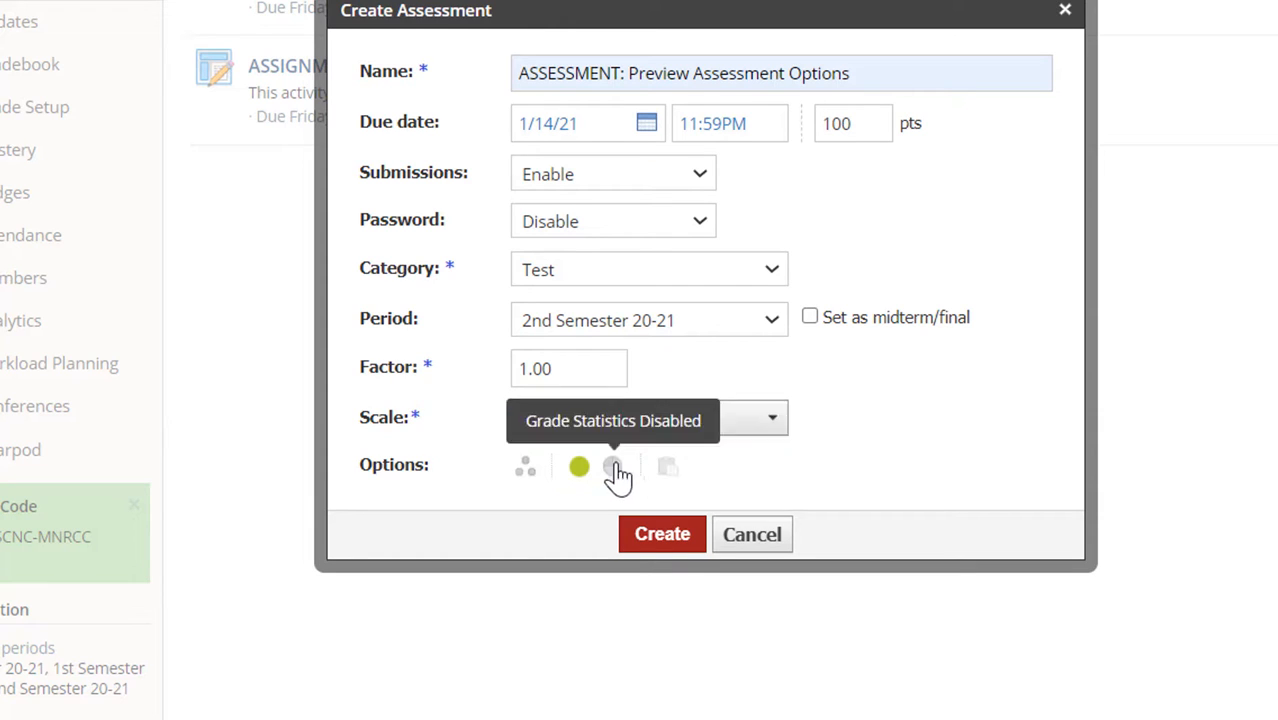
left_click(655, 540)
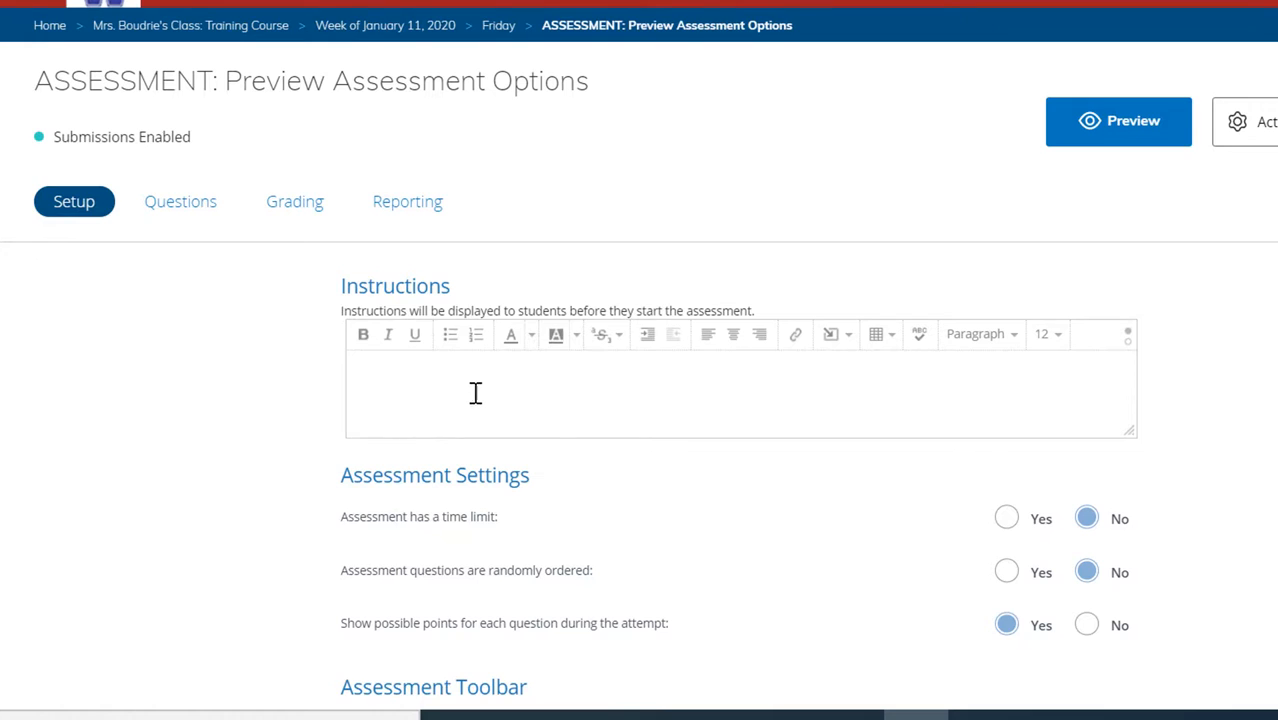
- Examine the assessment's setup options, including Assessment Settings, Assessment Toolbar and Student Settings
scroll(476, 393, "down", 3)
scroll(1163, 376, "down", 2)
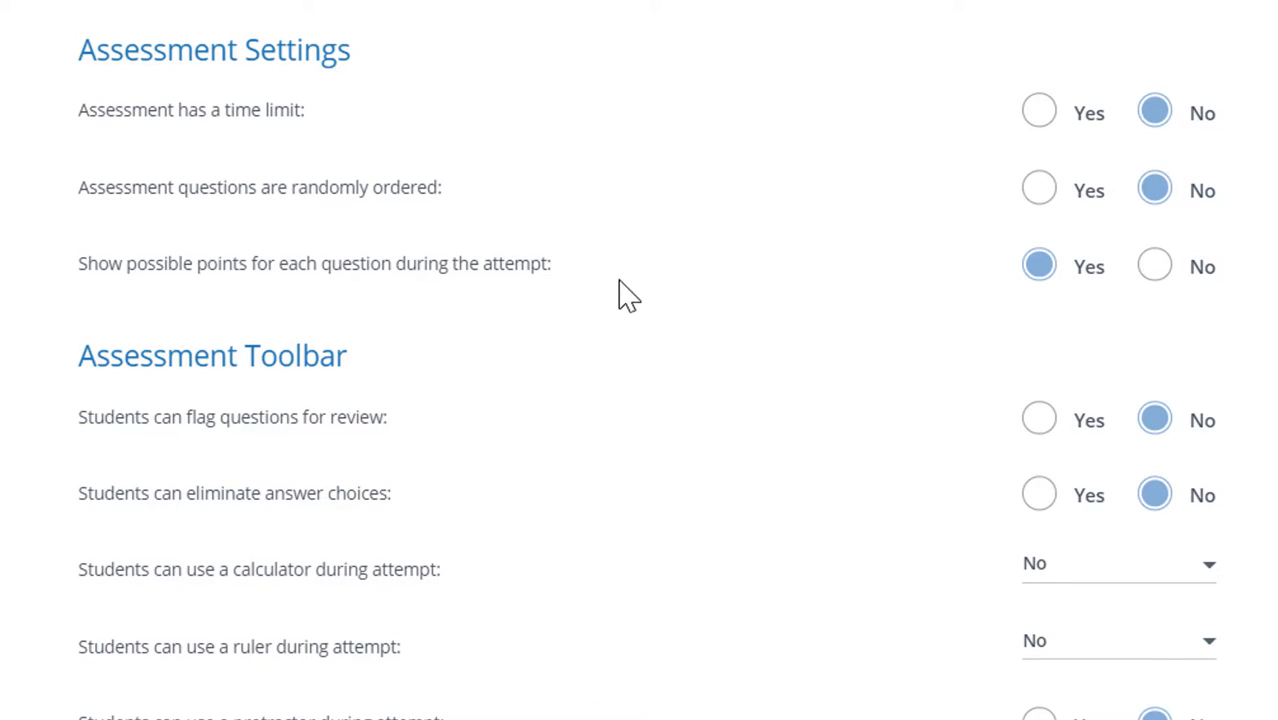
scroll(400, 528, "down", 5)
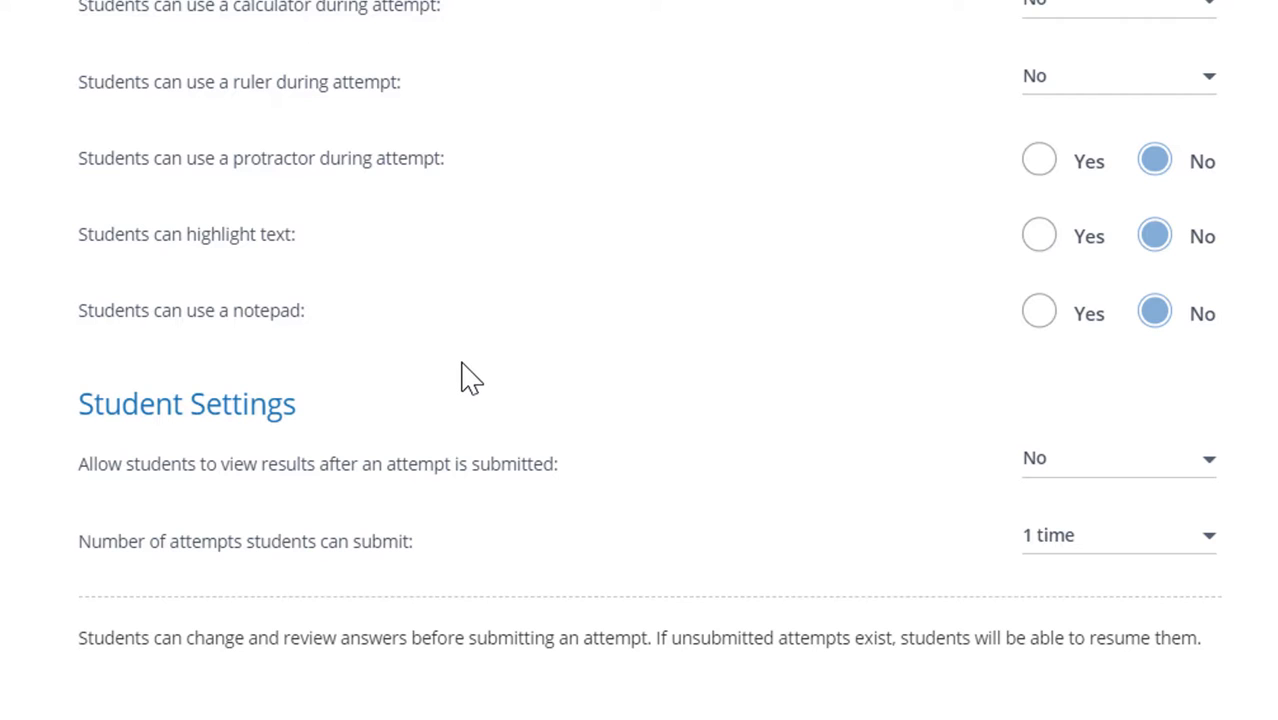
scroll(474, 325, "up", 2)
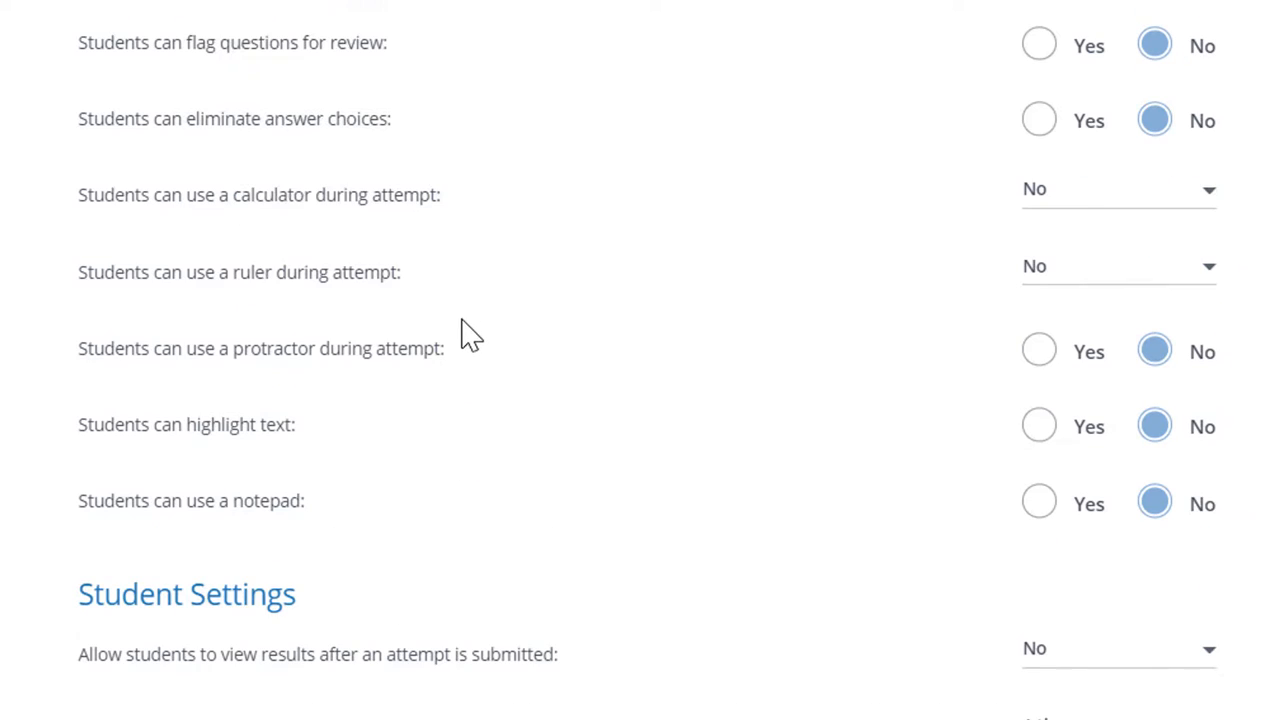
scroll(470, 348, "down", 2)
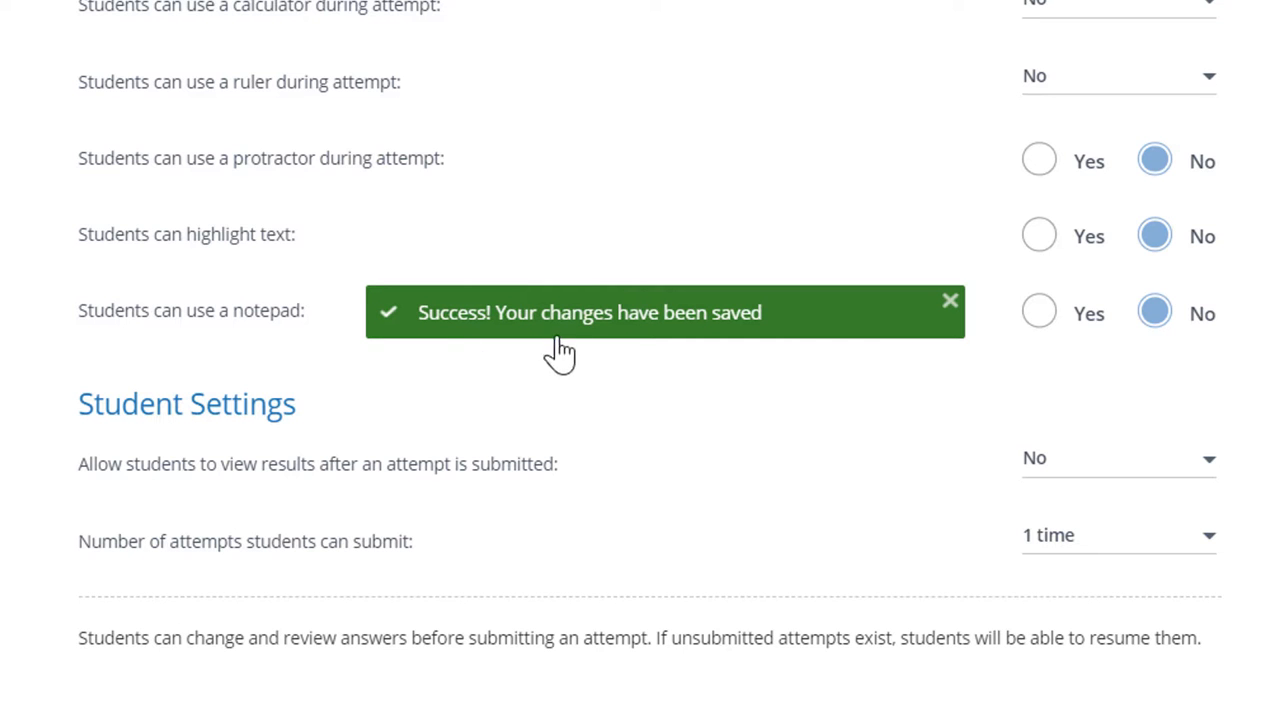
scroll(465, 460, "up", 1)
scroll(457, 464, "up", 10)
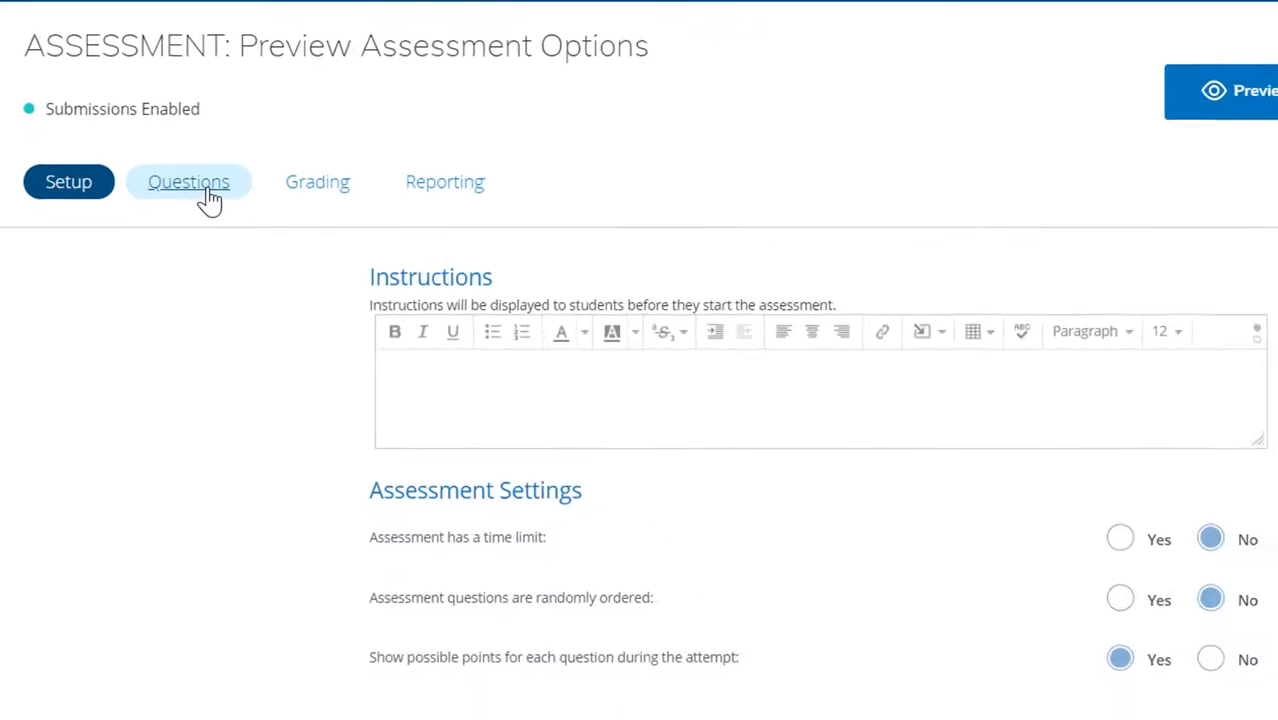
- View the new assessment's Questions, Grading and Reporting pages
left_click(208, 196)
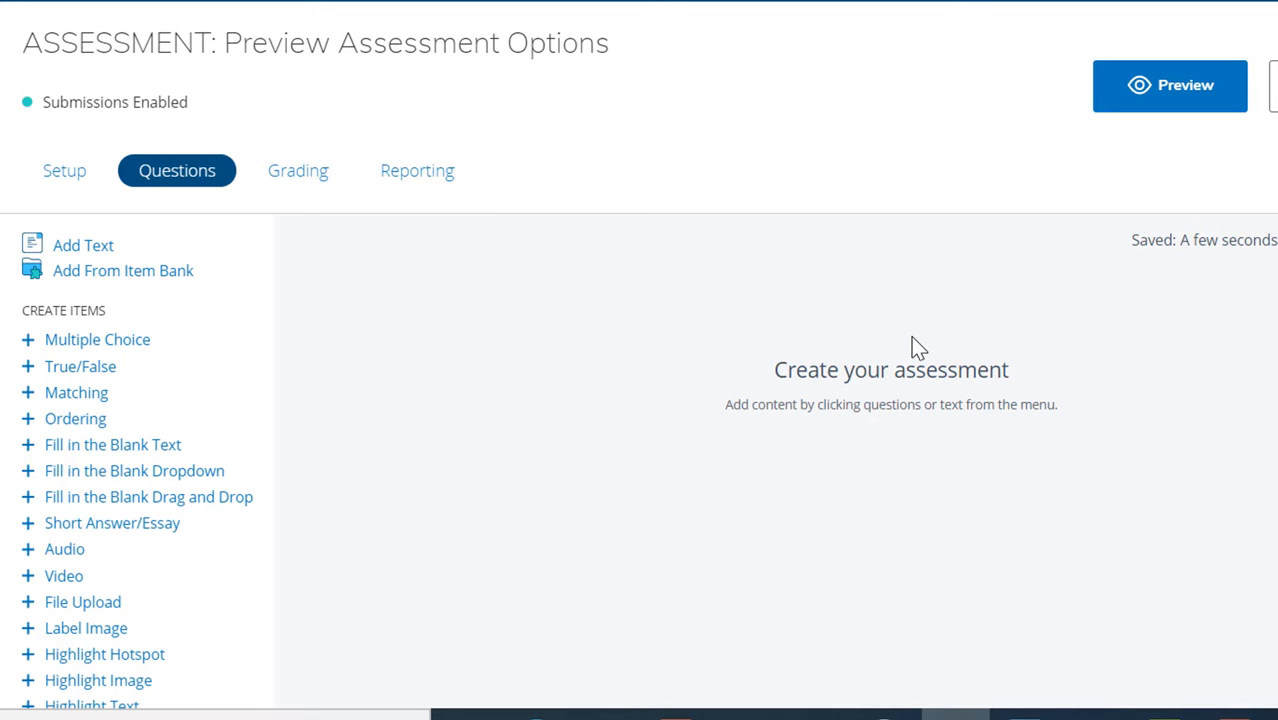
scroll(914, 342, "down", 2)
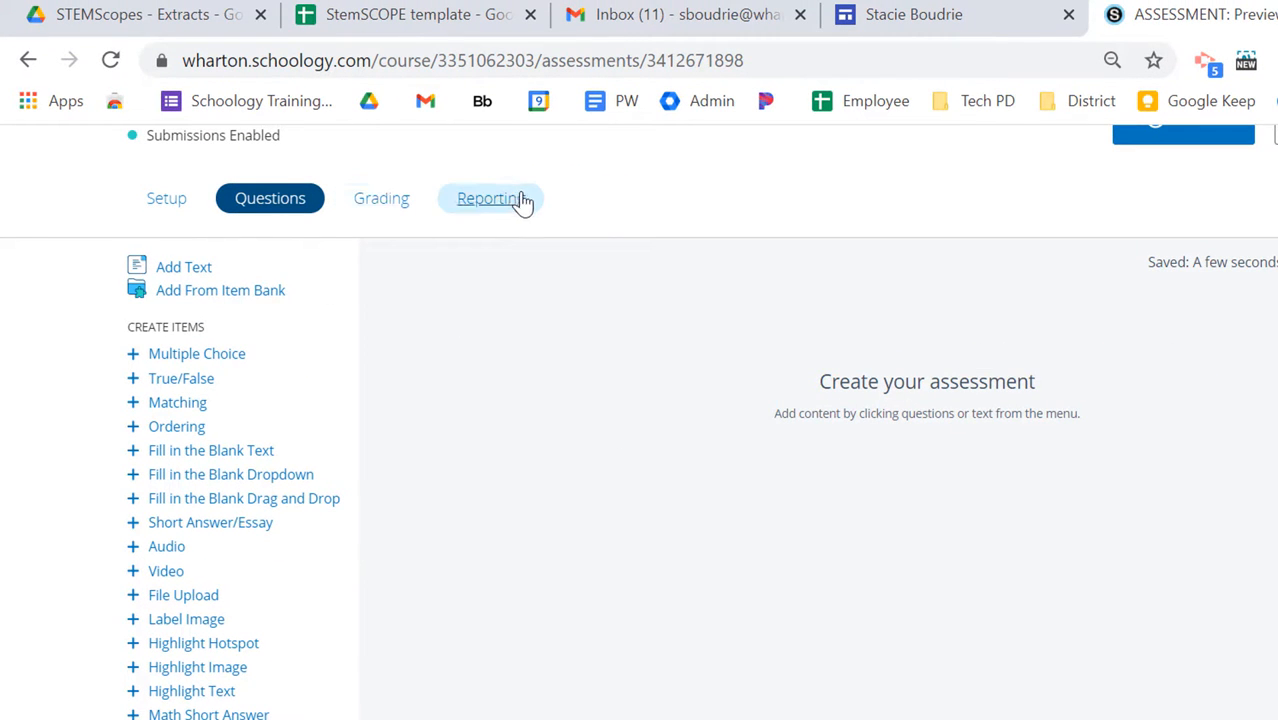
left_click(391, 210)
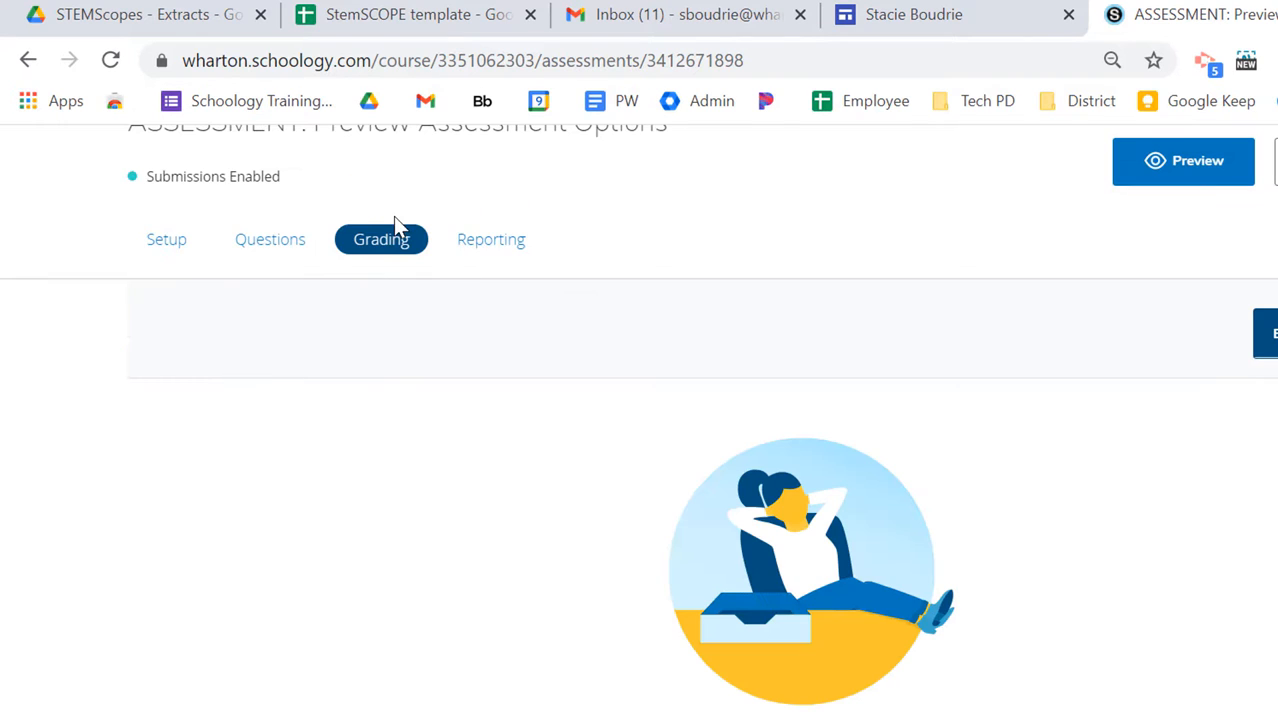
left_click(471, 250)
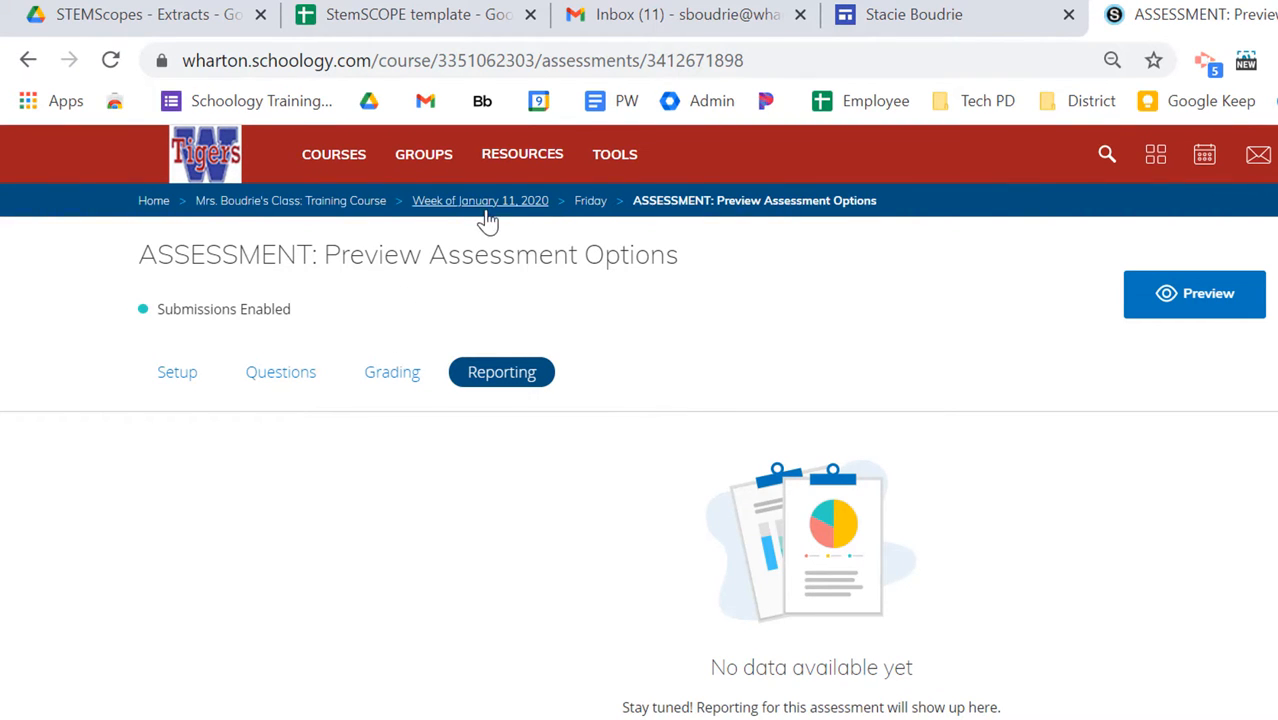
- Return to the Friday folder and open the Preview Assessment Options assessment due January 15, 2021 to look over its questions
left_click(592, 201)
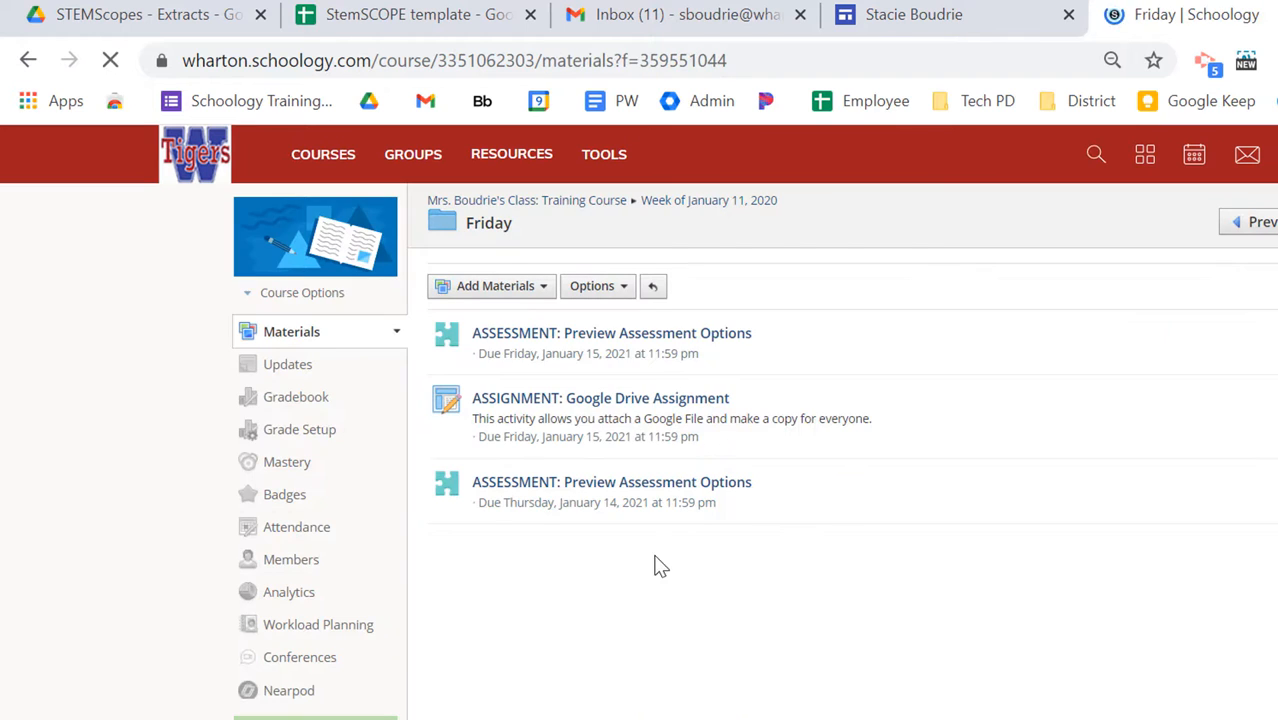
left_click(628, 338)
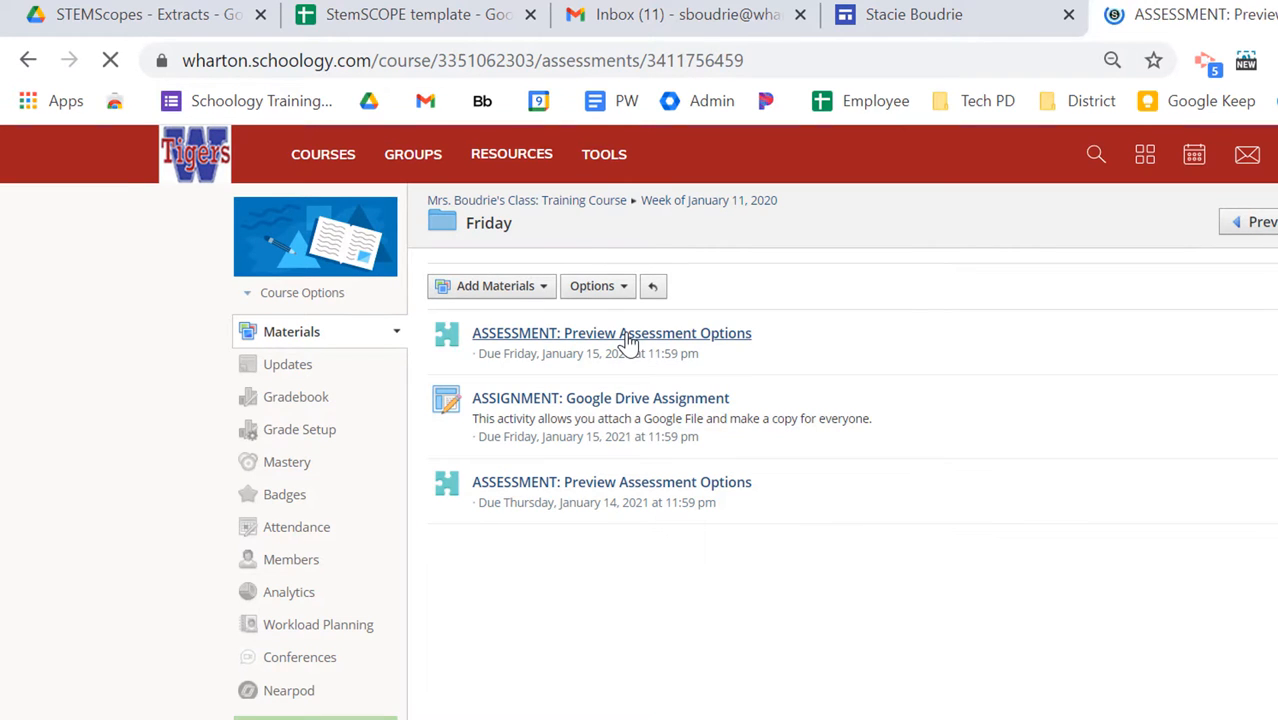
scroll(399, 422, "down", 3)
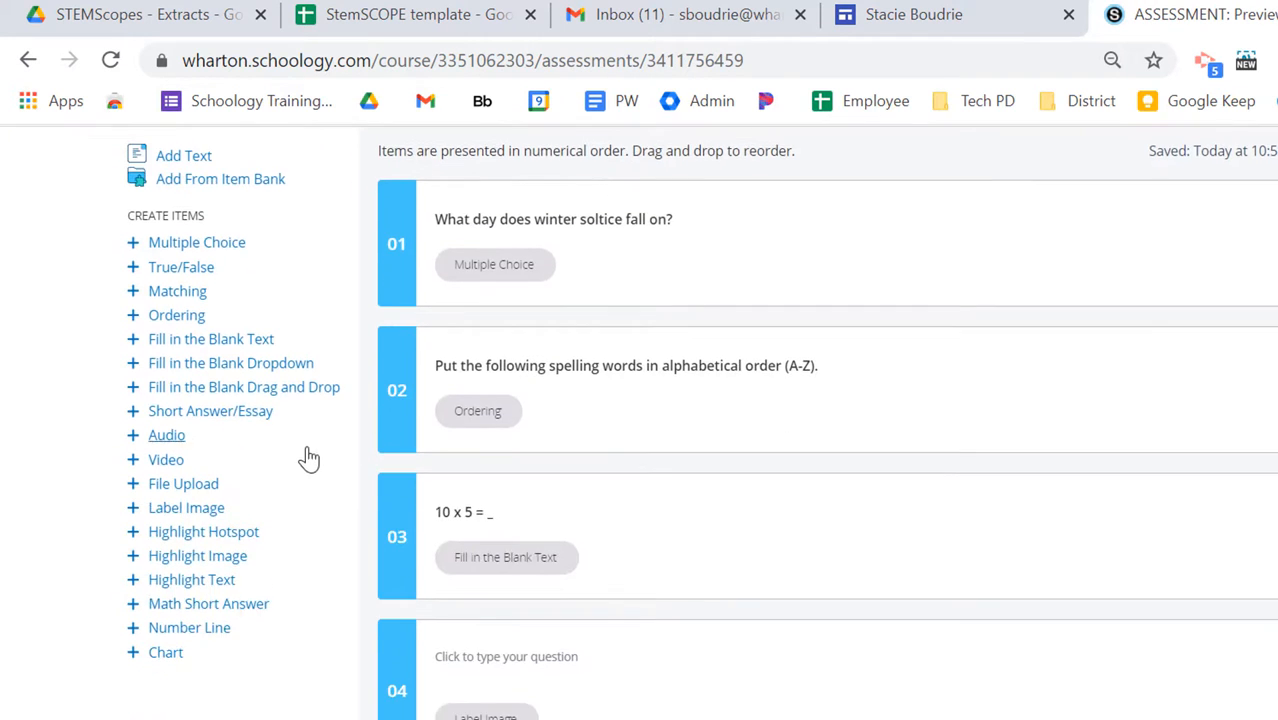
scroll(875, 342, "up", 3)
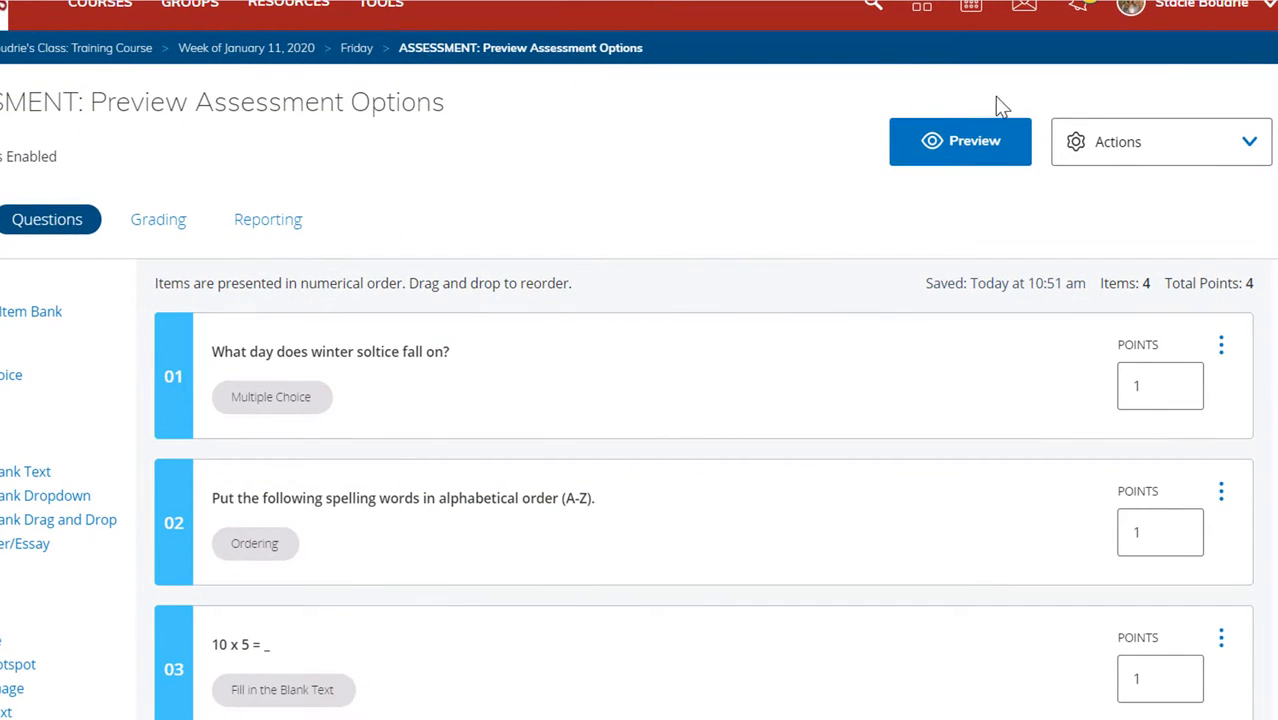
- Start a new attempt in the assessment preview and answer the winter solstice question with December 21st
left_click(957, 158)
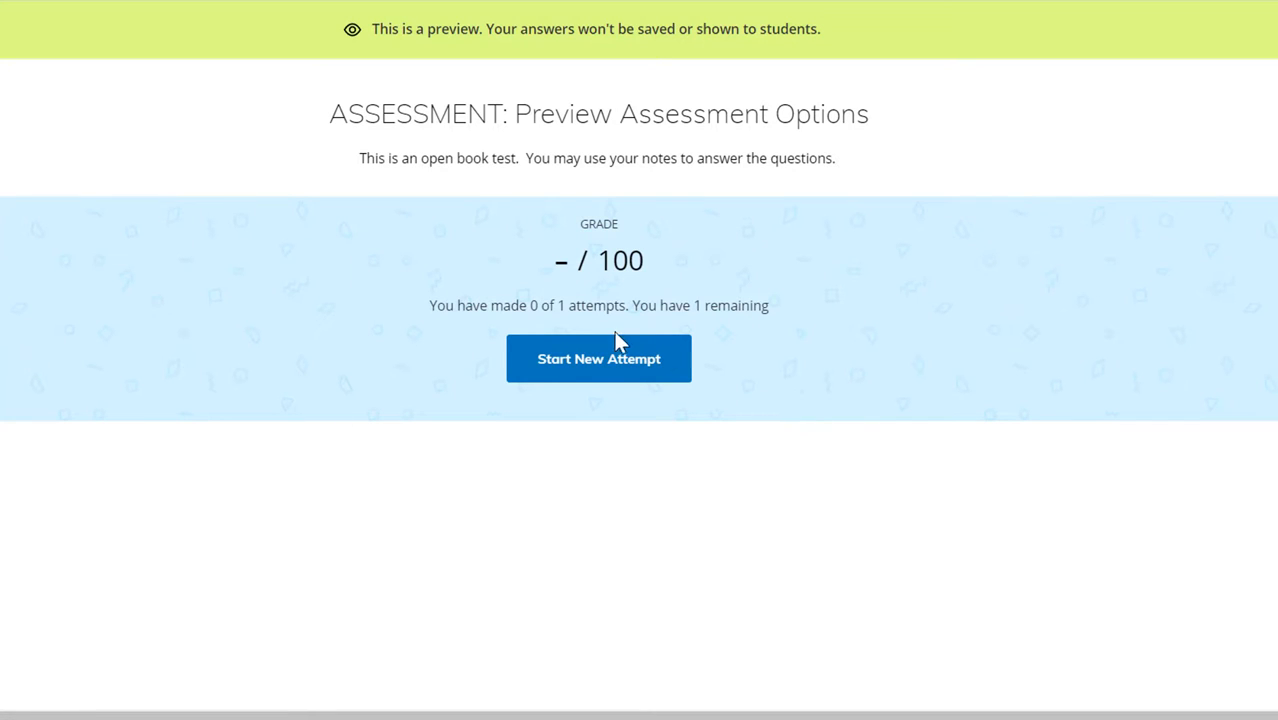
left_click(620, 372)
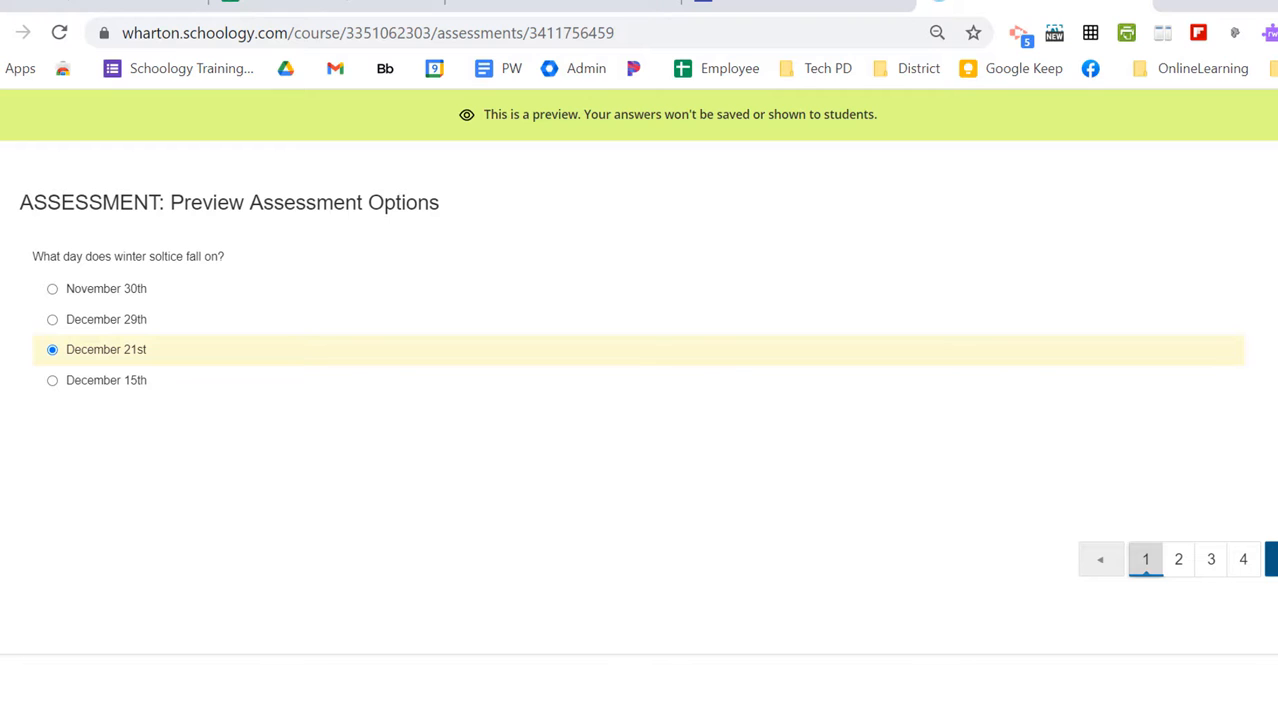
left_click(1271, 559)
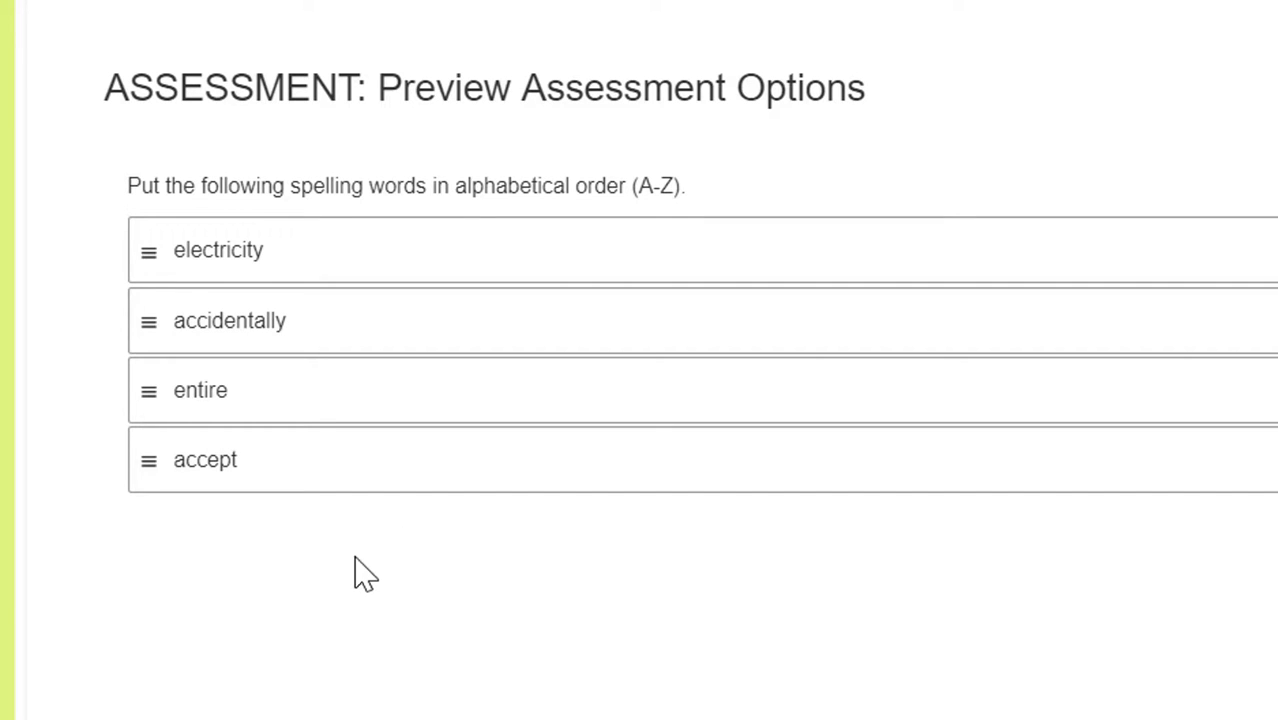
- Arrange the spelling words in the order accept, accidentally, electricity, entire
left_click(333, 328)
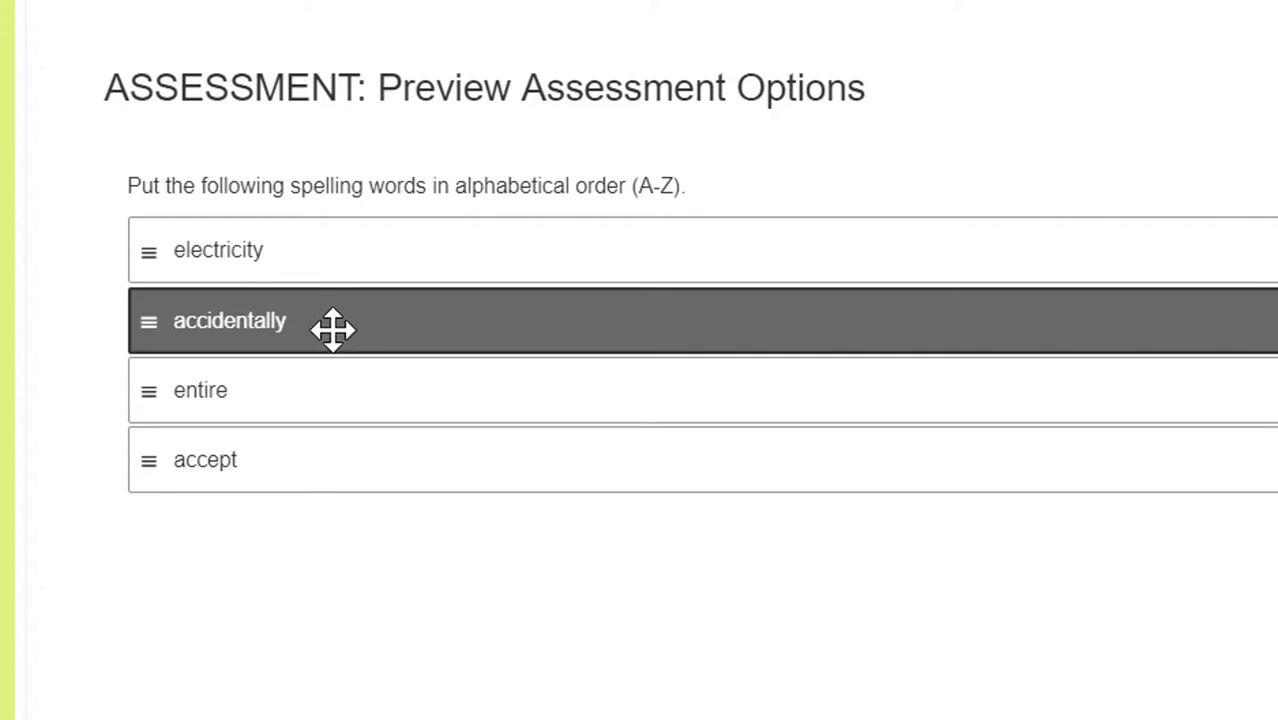
left_click_drag(333, 328, 340, 330)
left_click_drag(322, 462, 310, 305)
left_click_drag(297, 354, 305, 252)
left_click_drag(288, 333, 286, 395)
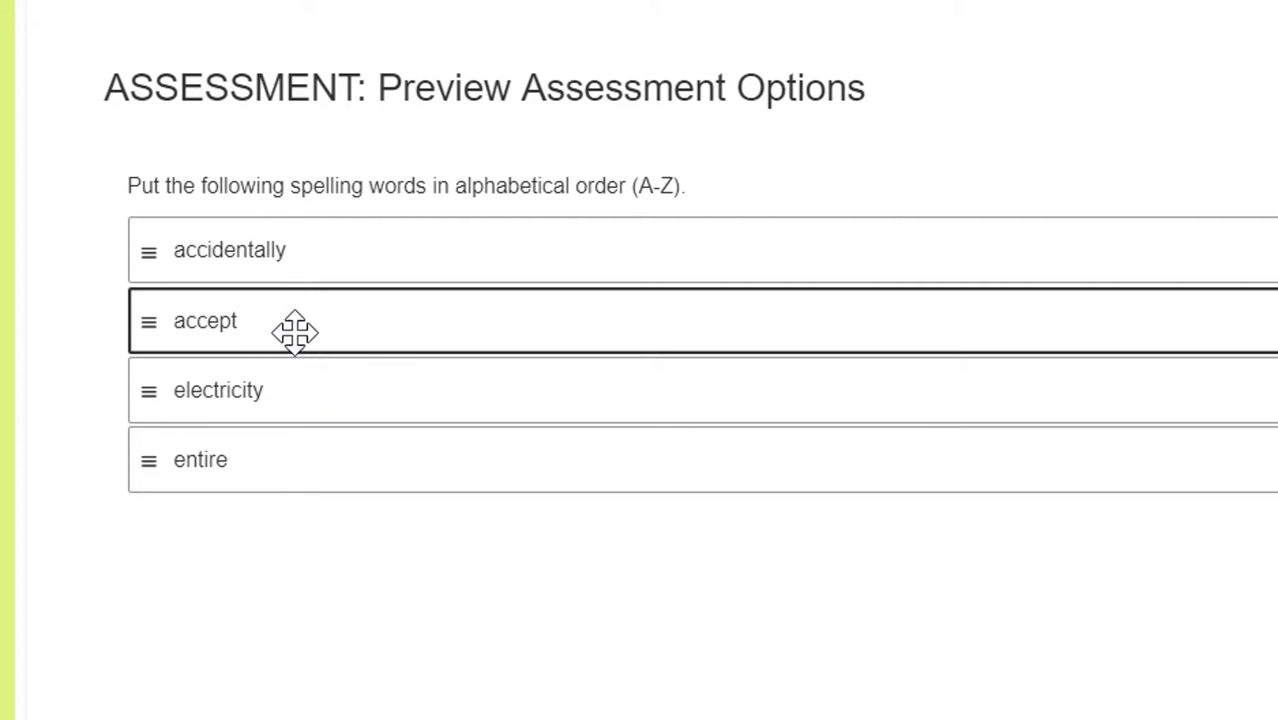
left_click_drag(294, 331, 299, 252)
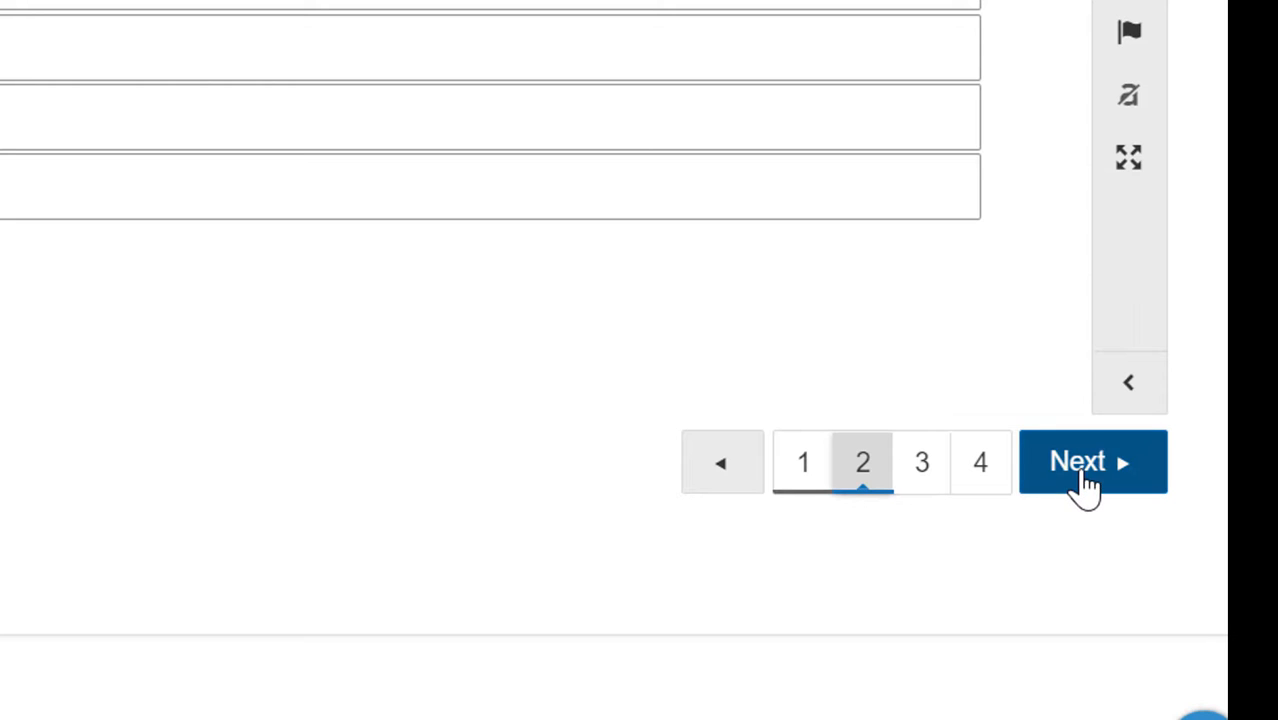
- Answer the 10 x 5 question with 50 and label the flower diagram with leaf, flower, stem and roots
left_click(1087, 480)
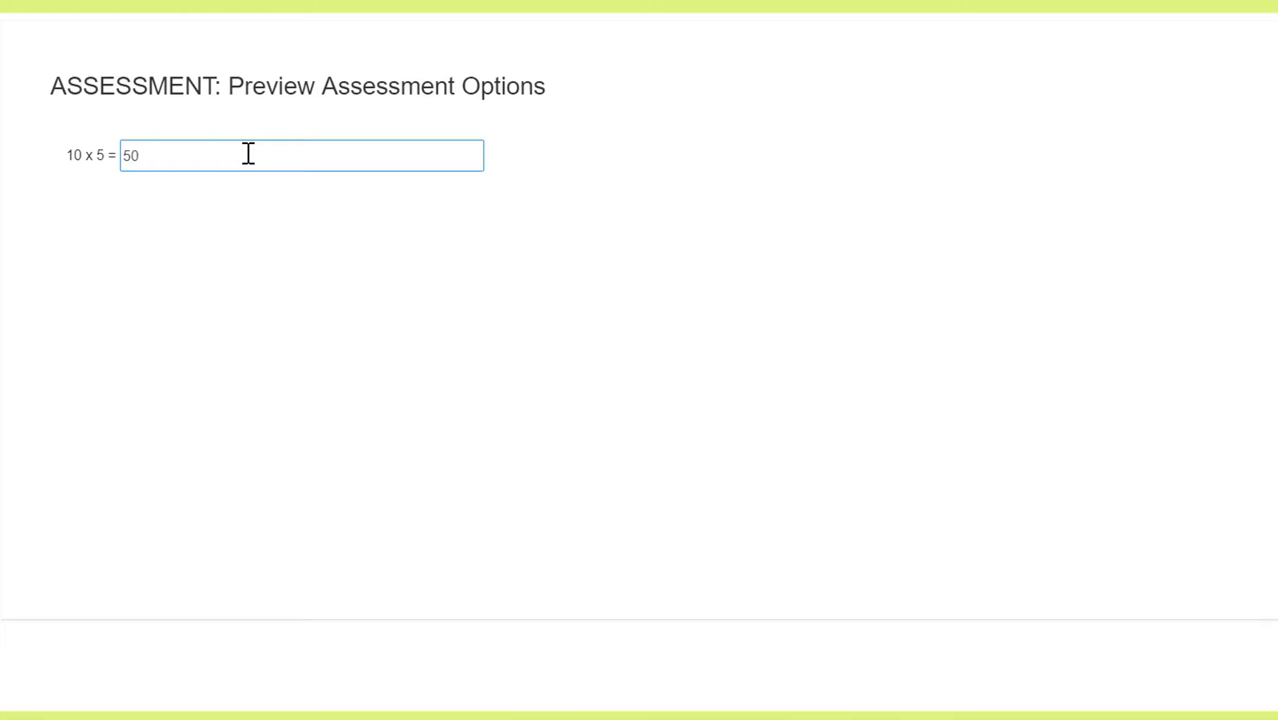
left_click(976, 493)
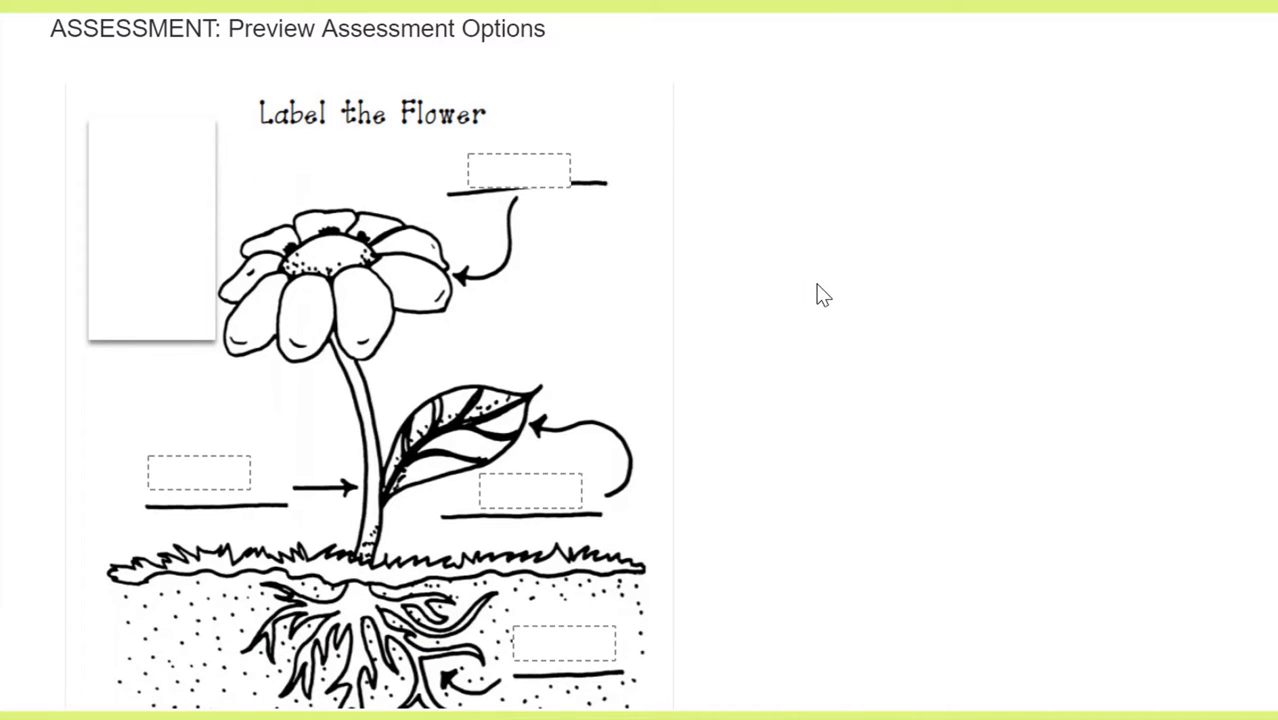
scroll(808, 286, "down", 5)
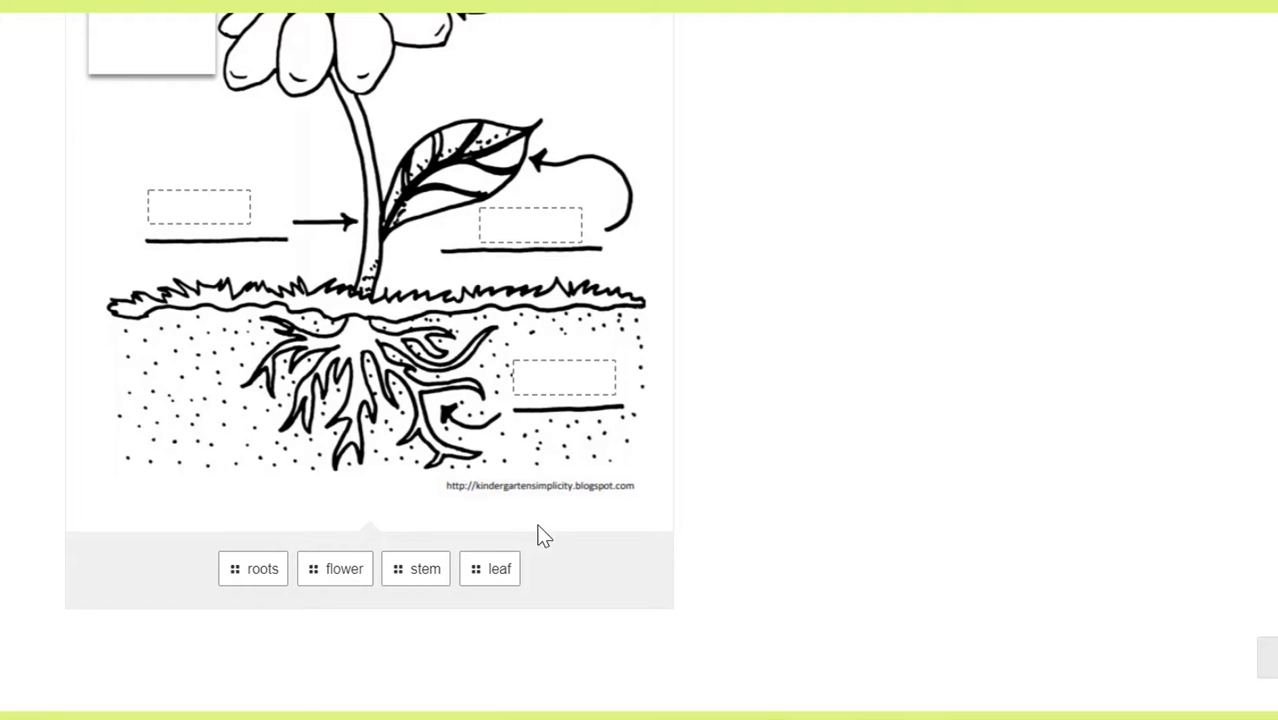
left_click_drag(479, 566, 533, 228)
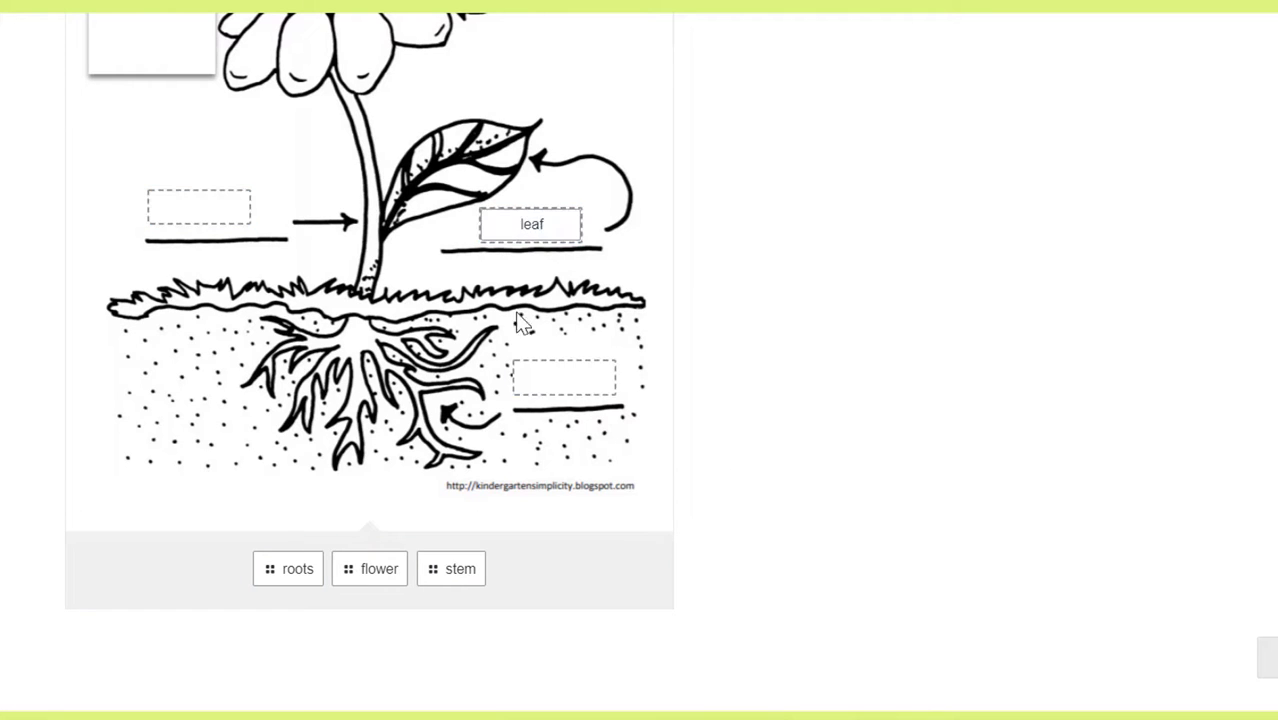
left_click_drag(370, 568, 478, 100)
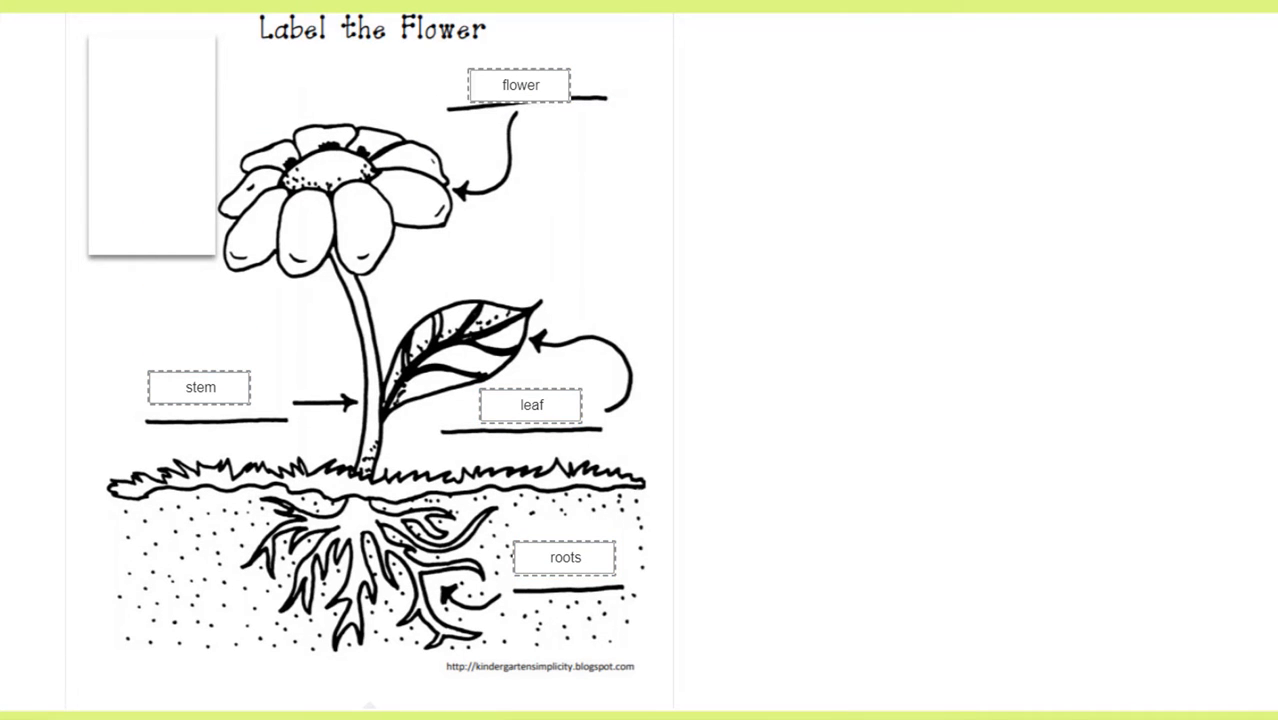
scroll(369, 360, "down", 2)
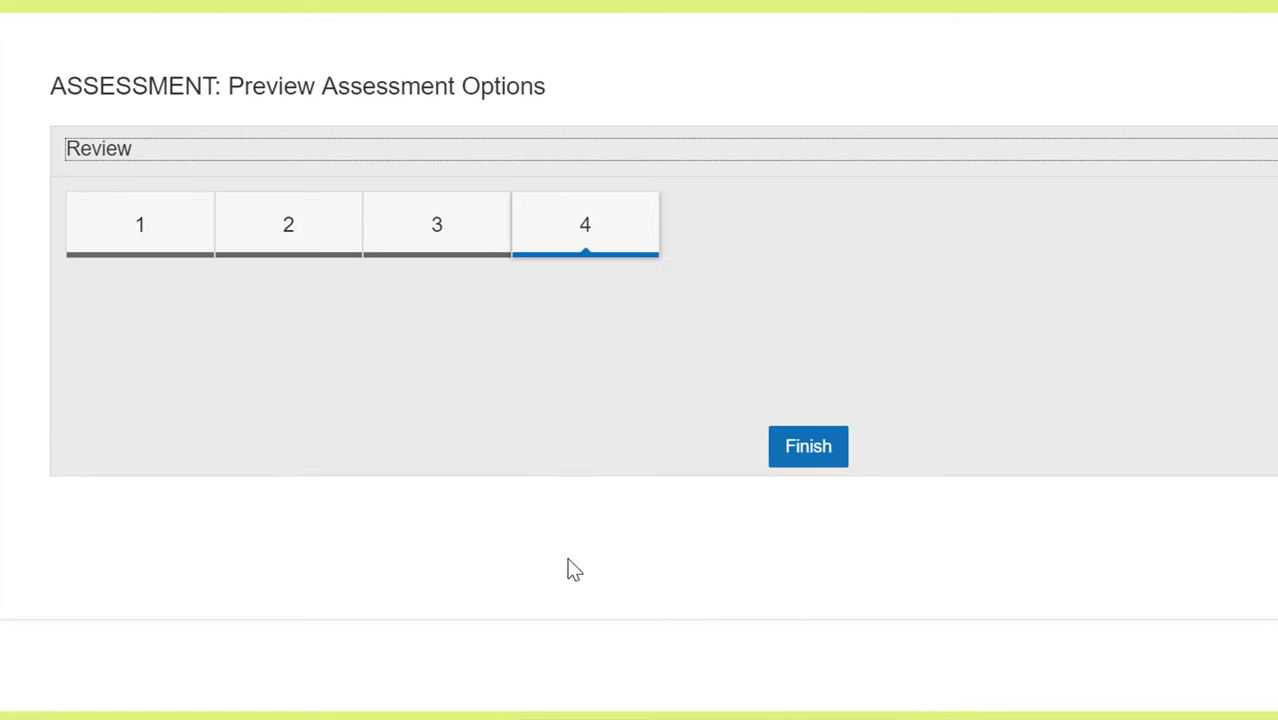
- Return to question 1 from the review page and flag it for review
left_click(142, 228)
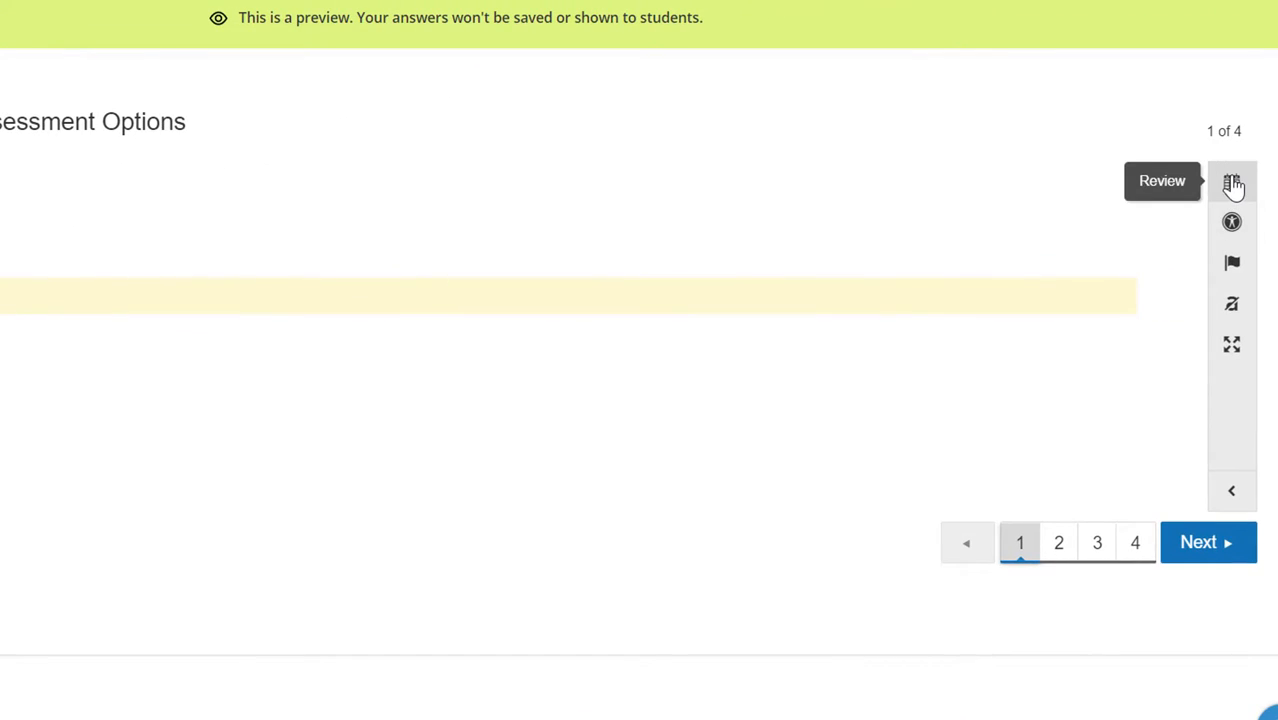
left_click(1233, 268)
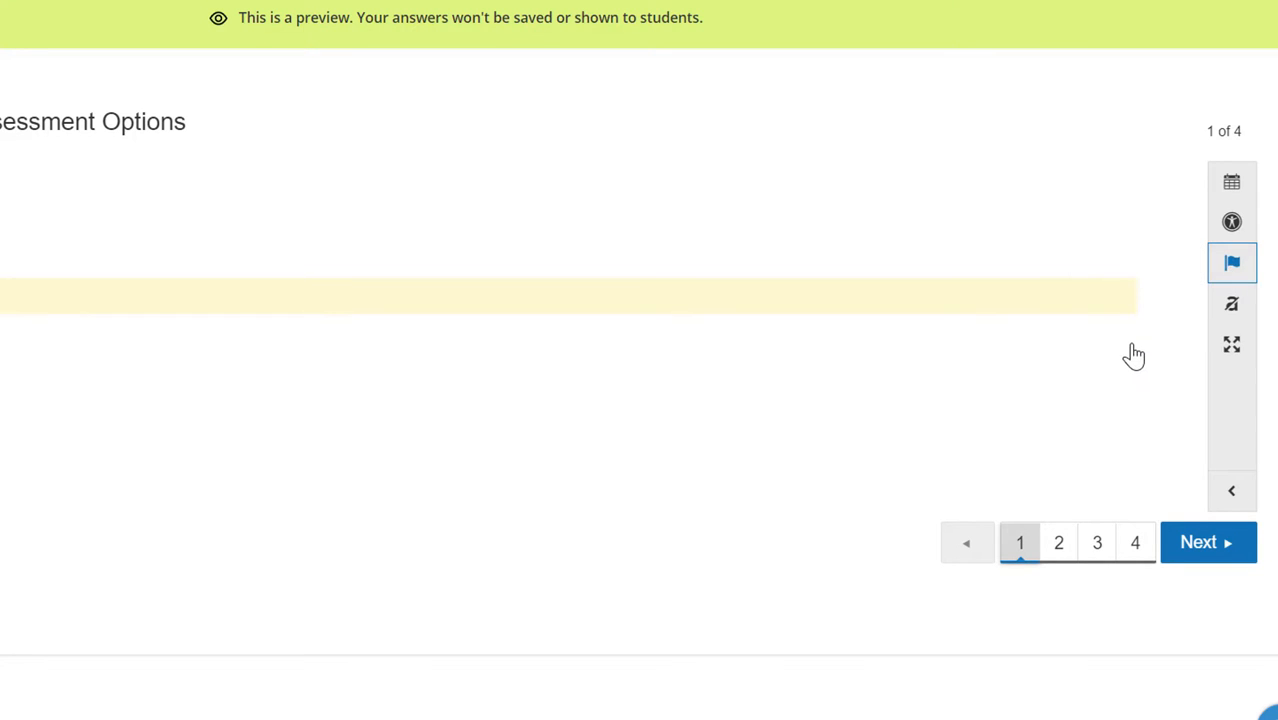
- Use the answer eliminator to cross out November 30th and December 15th in the winter solstice question
left_click(1233, 305)
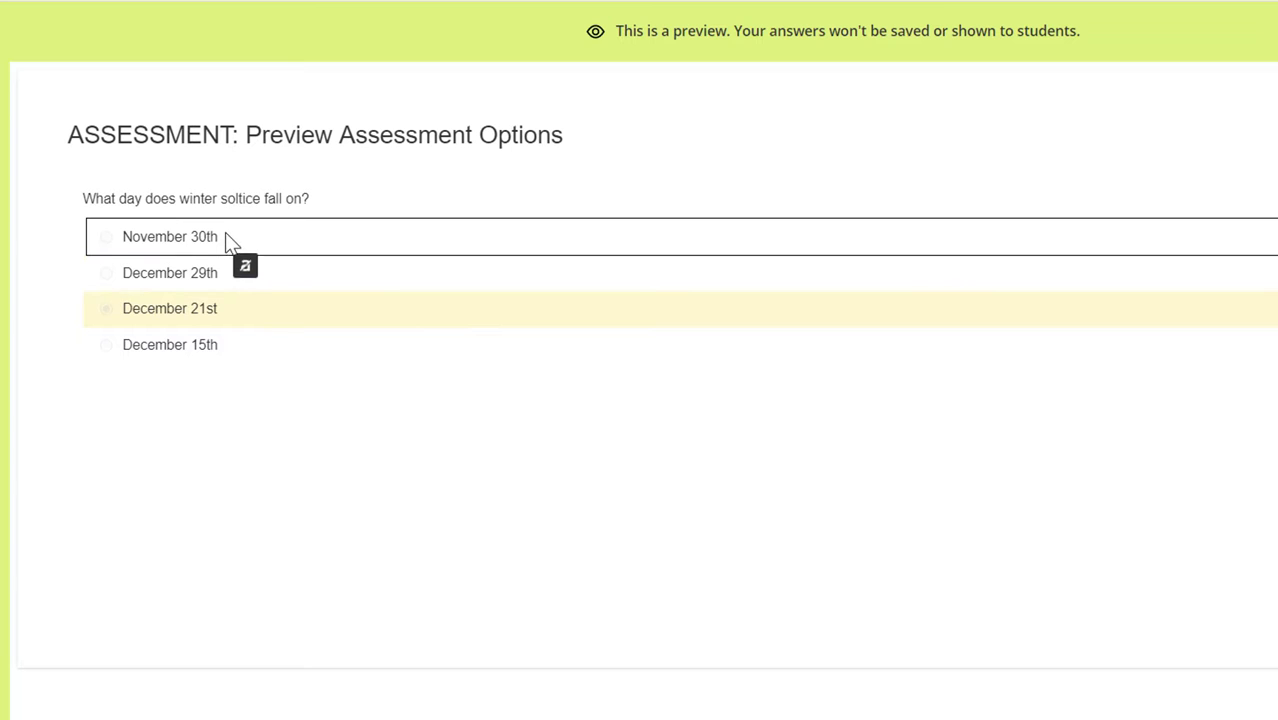
left_click(212, 238)
left_click(212, 346)
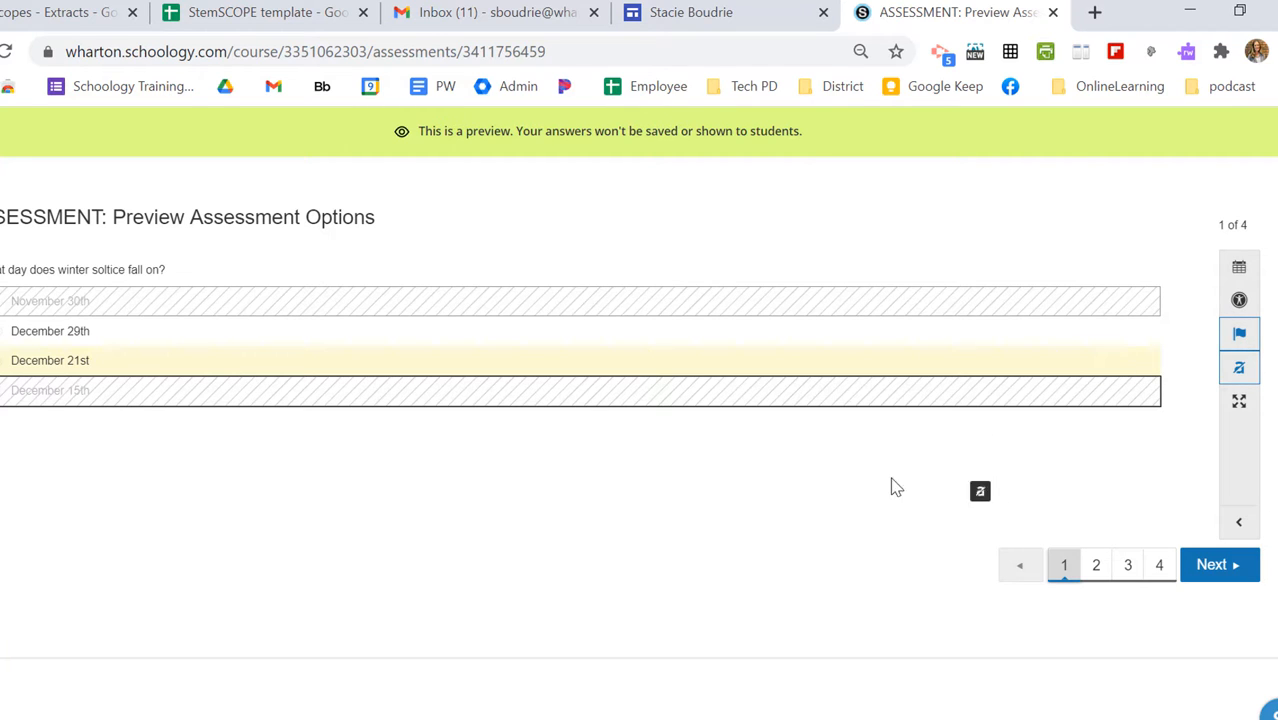
- Advance through the remaining questions to the review page, finish the attempt and exit the preview to the assessment's questions
left_click(1222, 568)
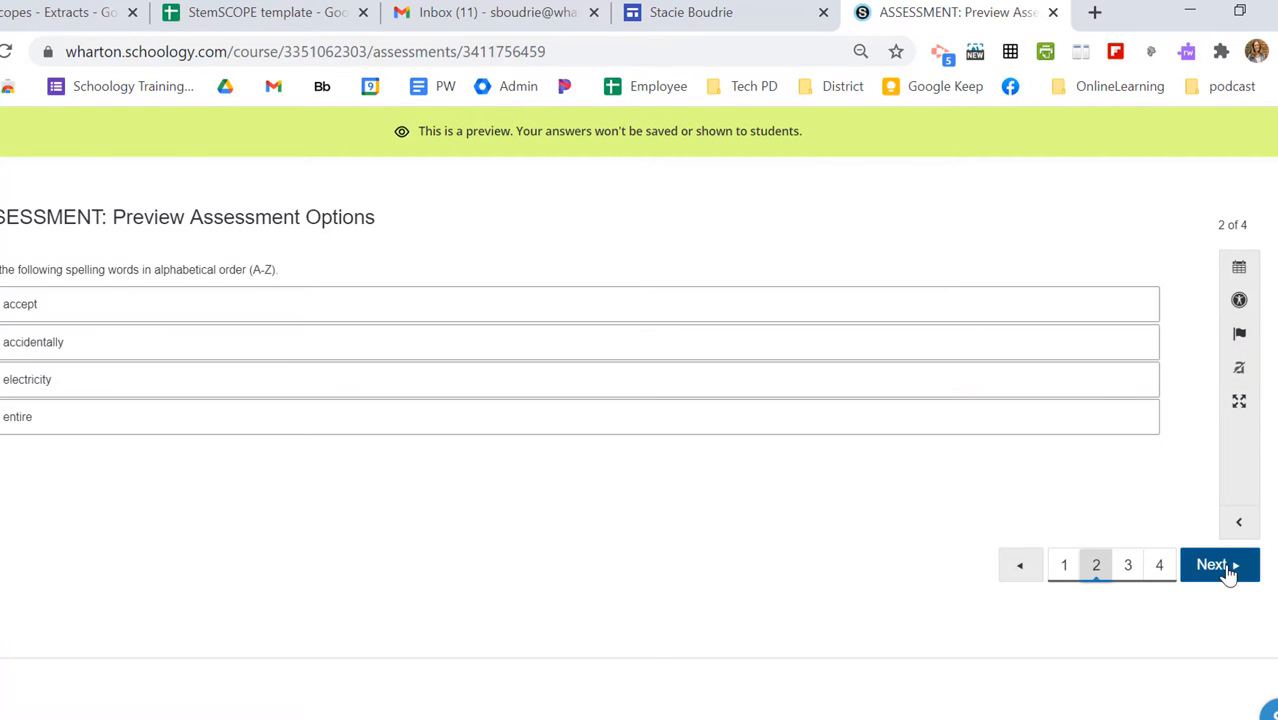
left_click(1226, 569)
left_click(1226, 568)
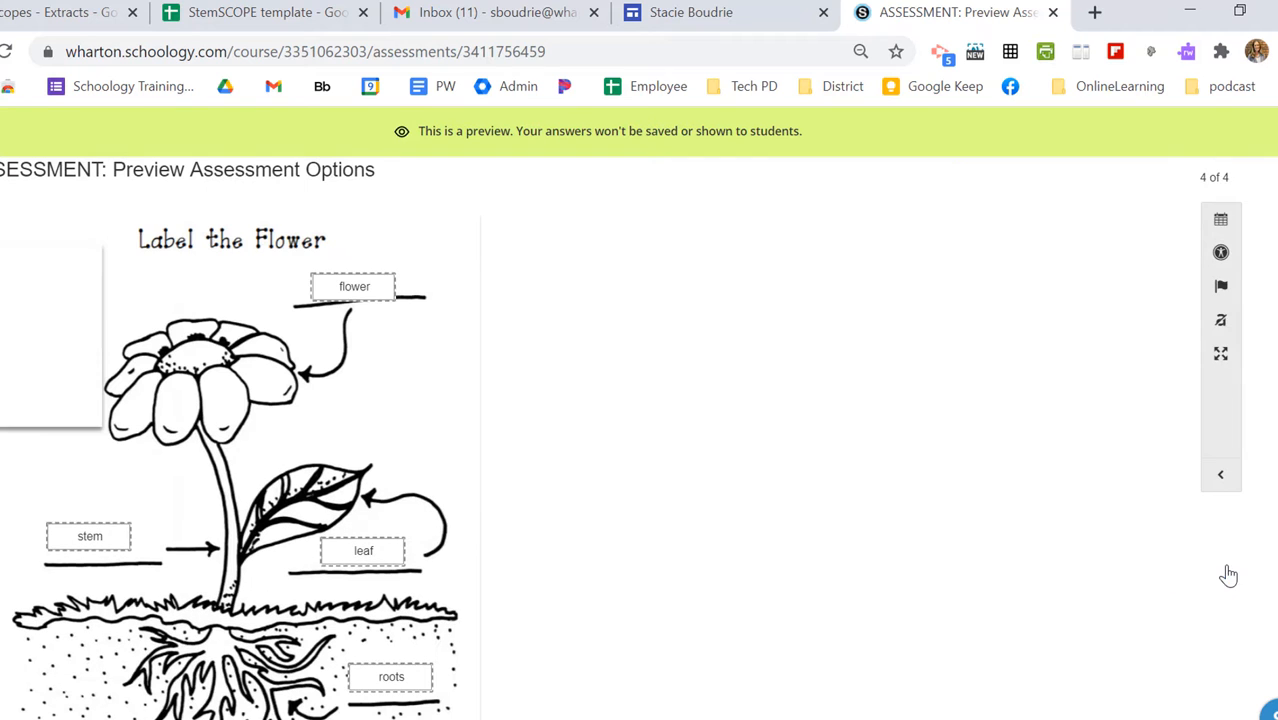
scroll(722, 513, "down", 3)
left_click(1188, 664)
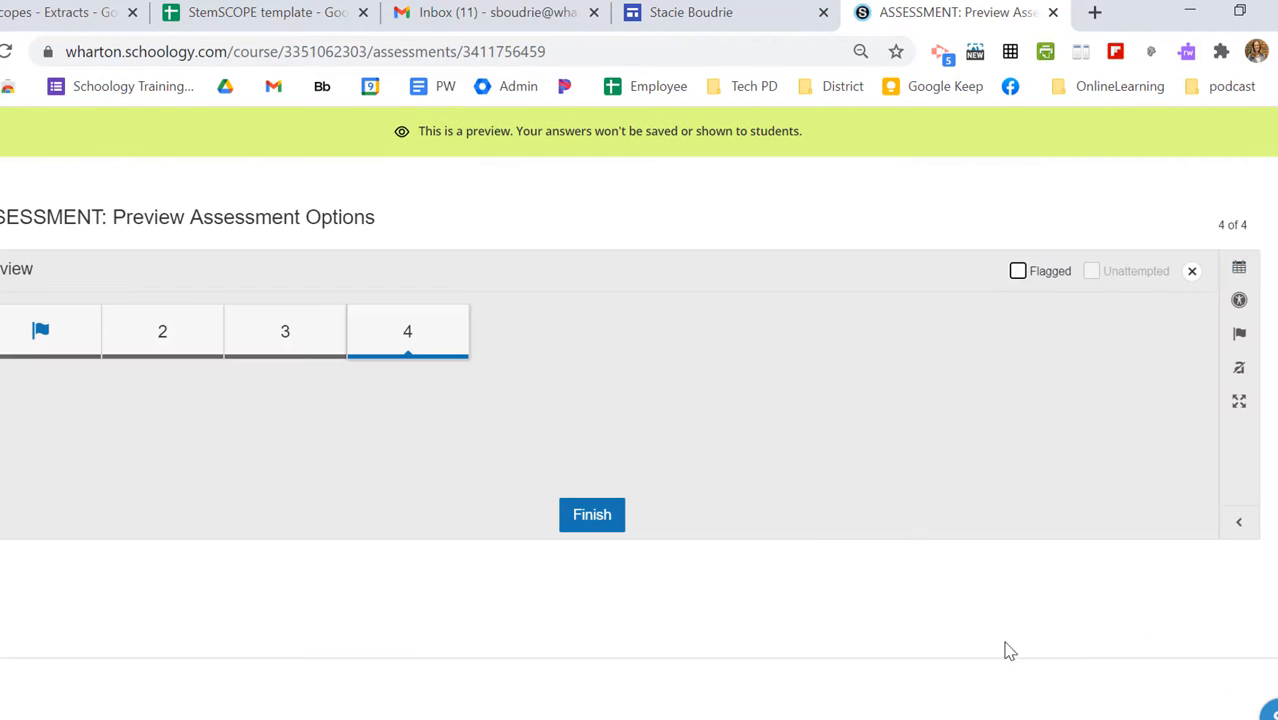
left_click(603, 522)
left_click(628, 302)
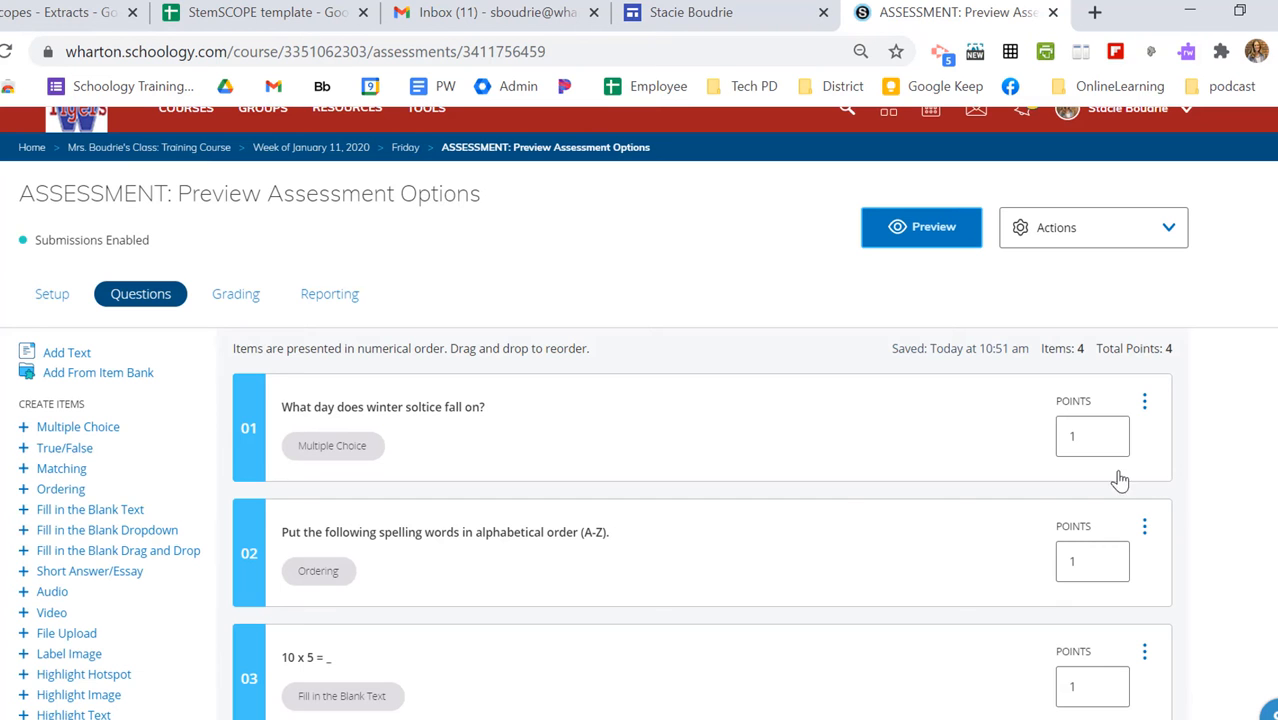